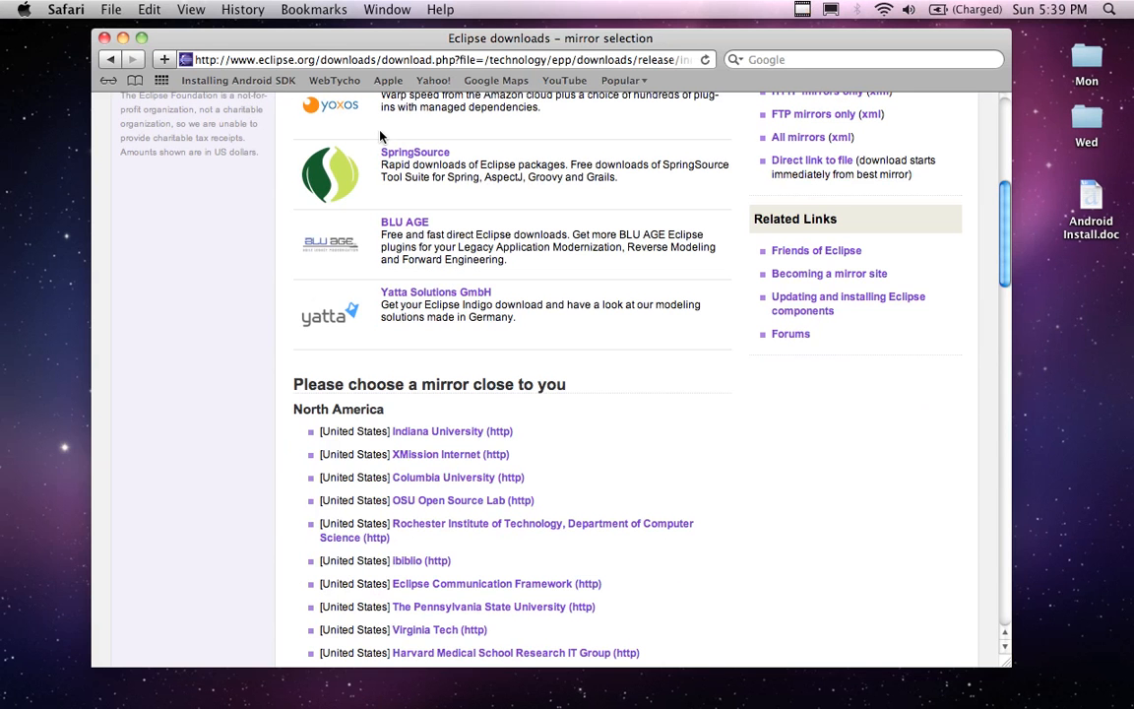
Open the home folder's Downloads folder in Finder and extract the eclipse-java-indigo tar archive
left_click(5, 101)
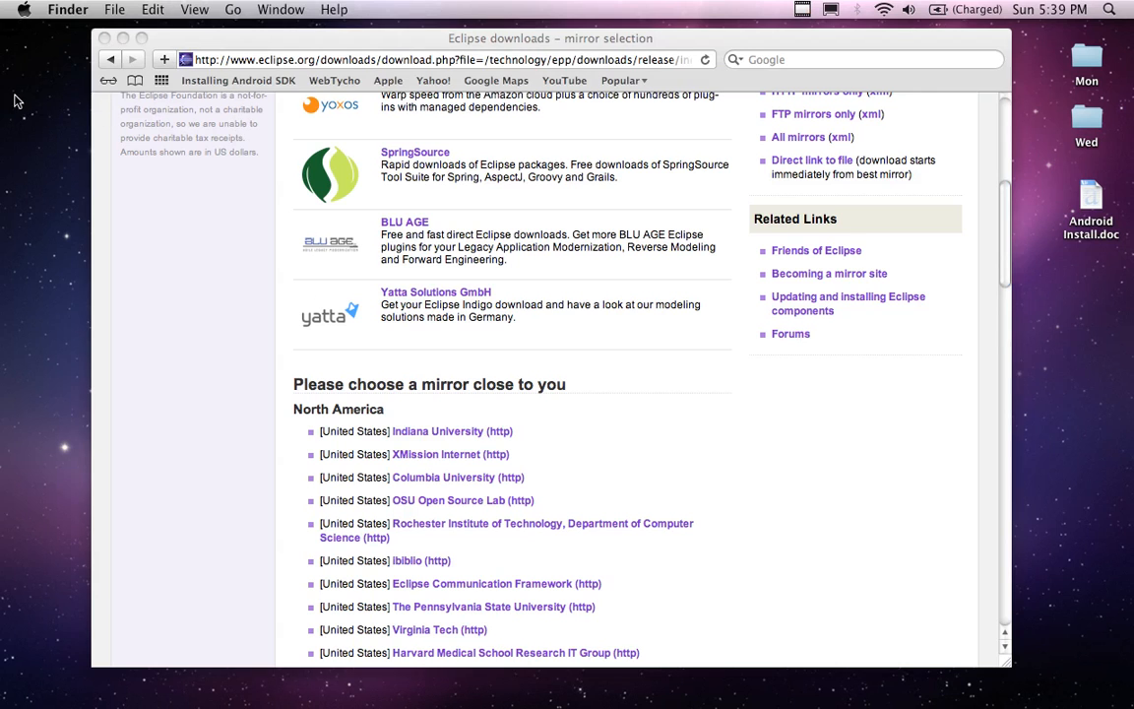
left_click(230, 10)
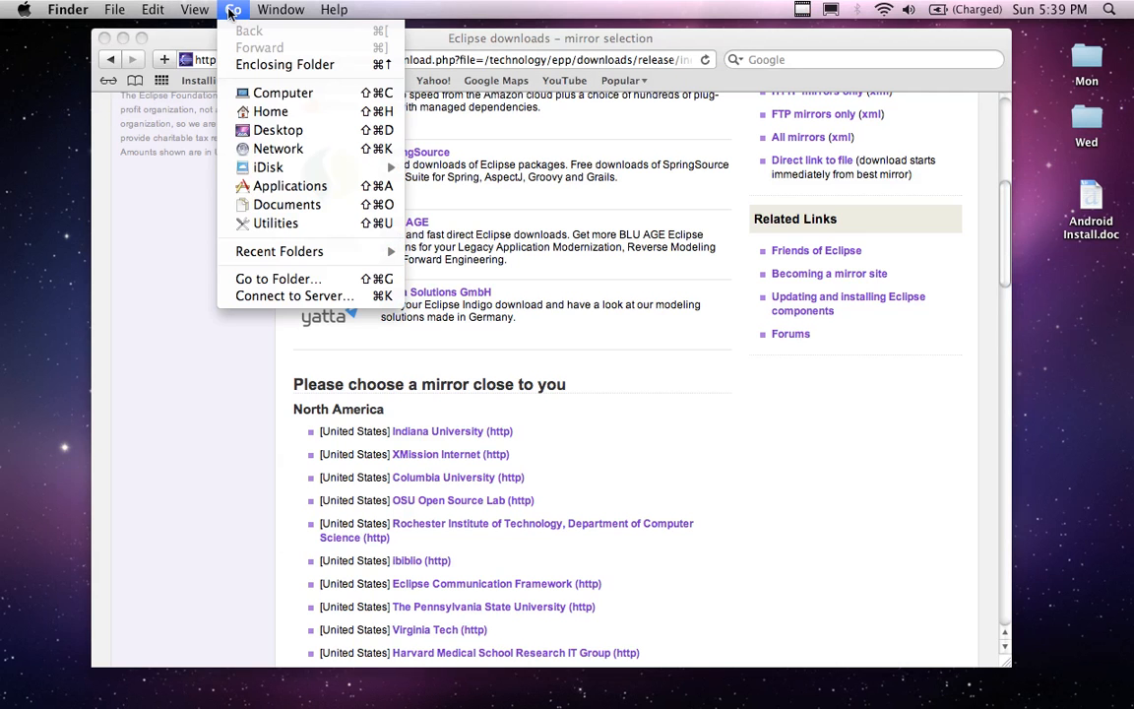
left_click(272, 114)
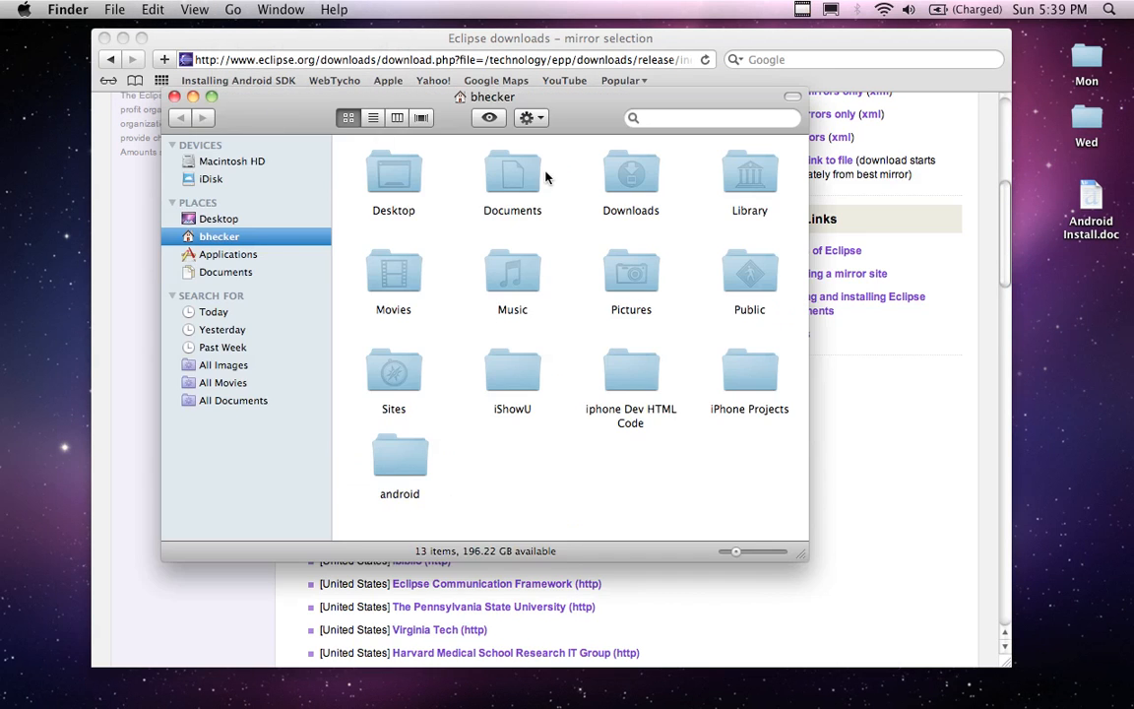
double_click(635, 174)
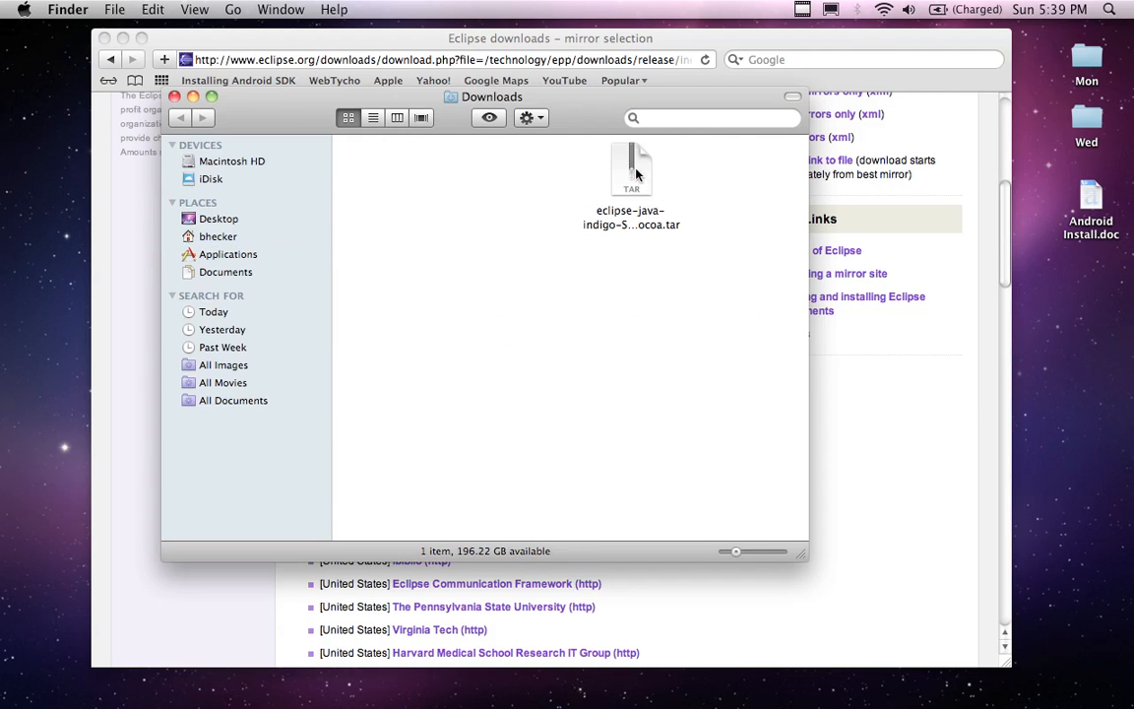
left_click_drag(633, 170, 411, 182)
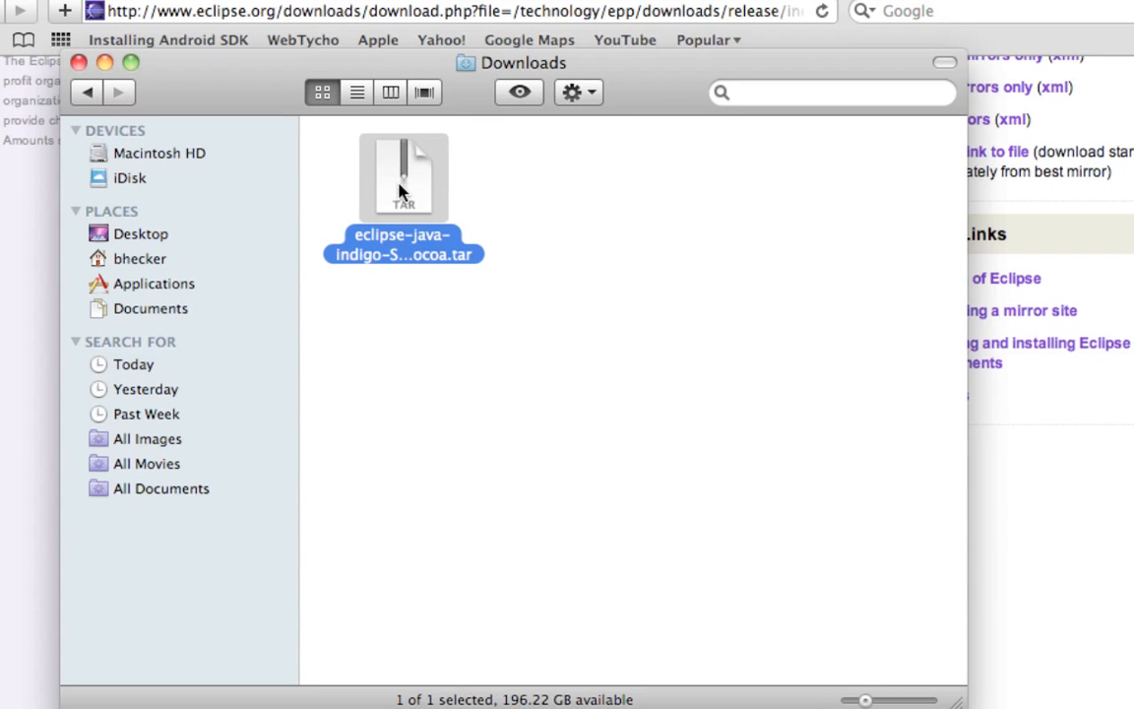
double_click(398, 190)
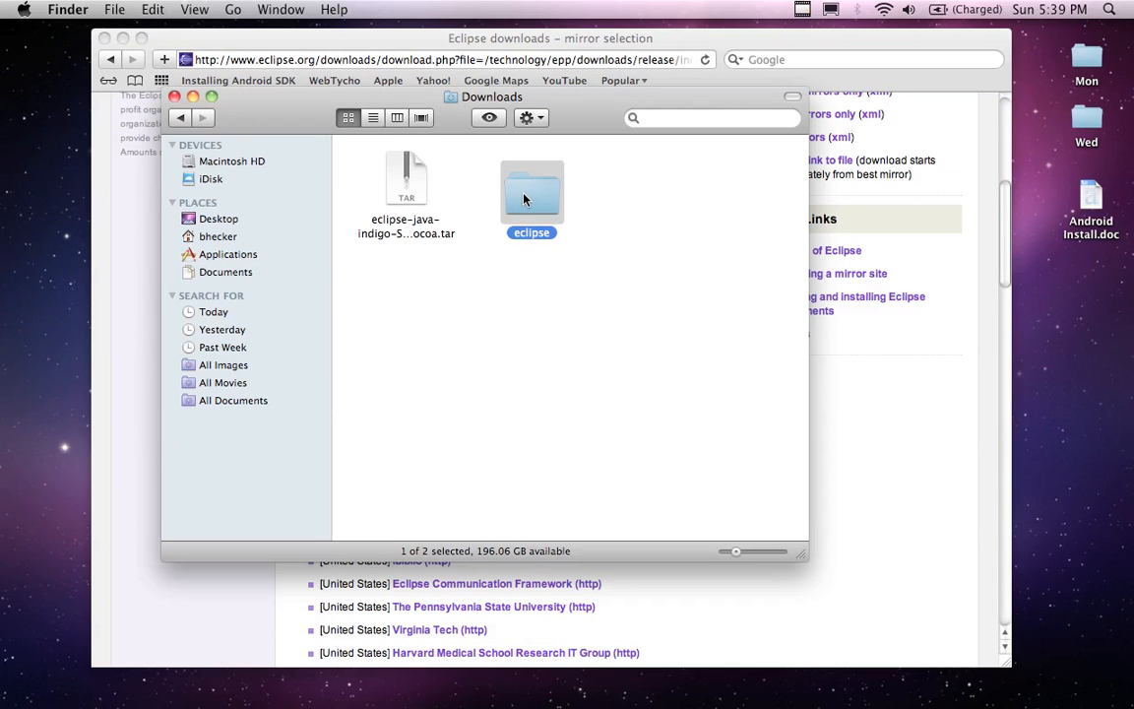
Move the extracted eclipse folder to the desktop, and move the tar archive from Downloads to the Trash
left_click_drag(524, 198, 1059, 315)
left_click_drag(406, 177, 948, 668)
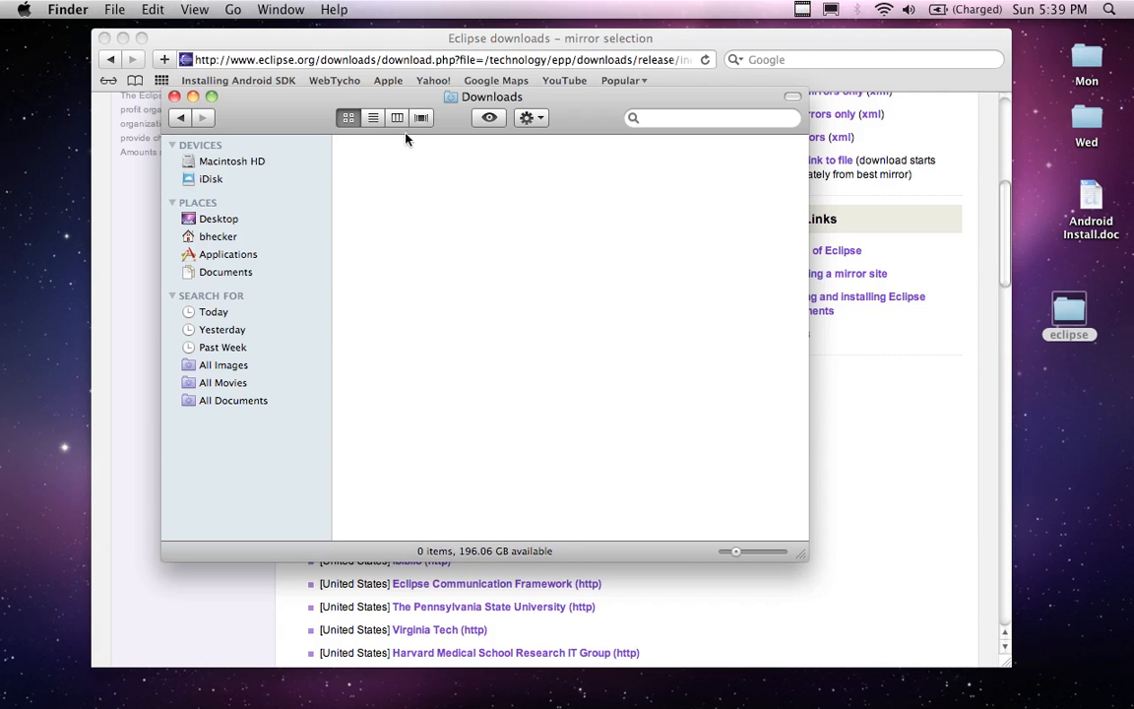
left_click(174, 97)
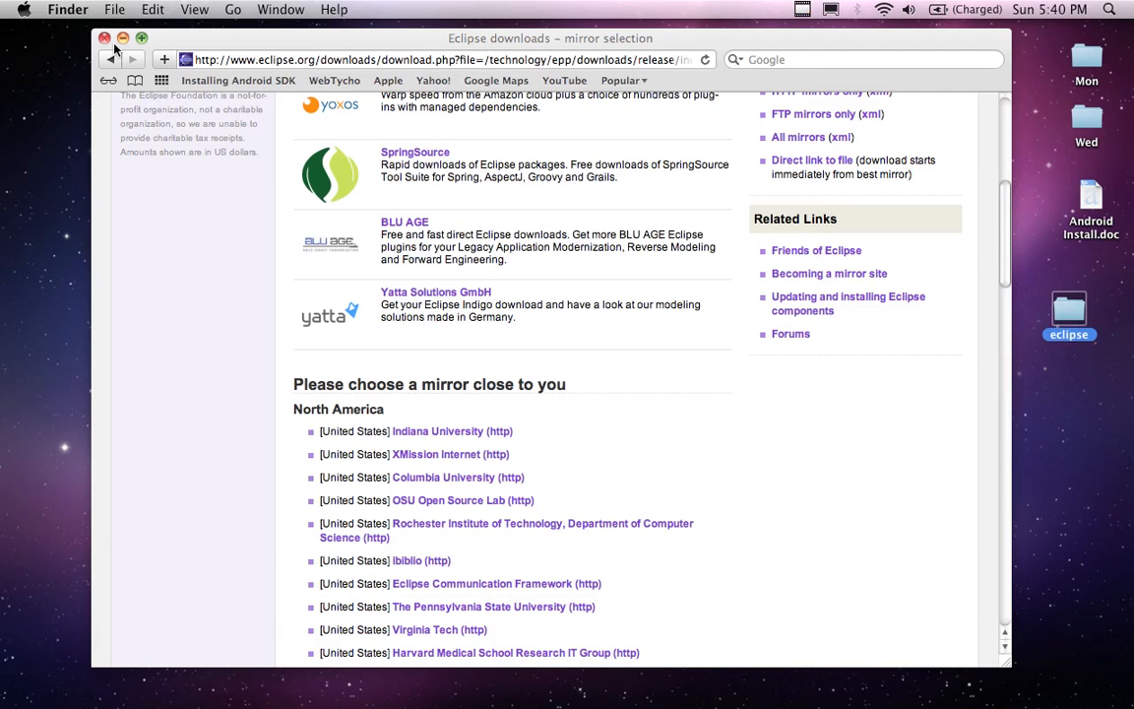
Close the browser window showing the Eclipse mirror selection page
left_click_drag(105, 40, 89, 59)
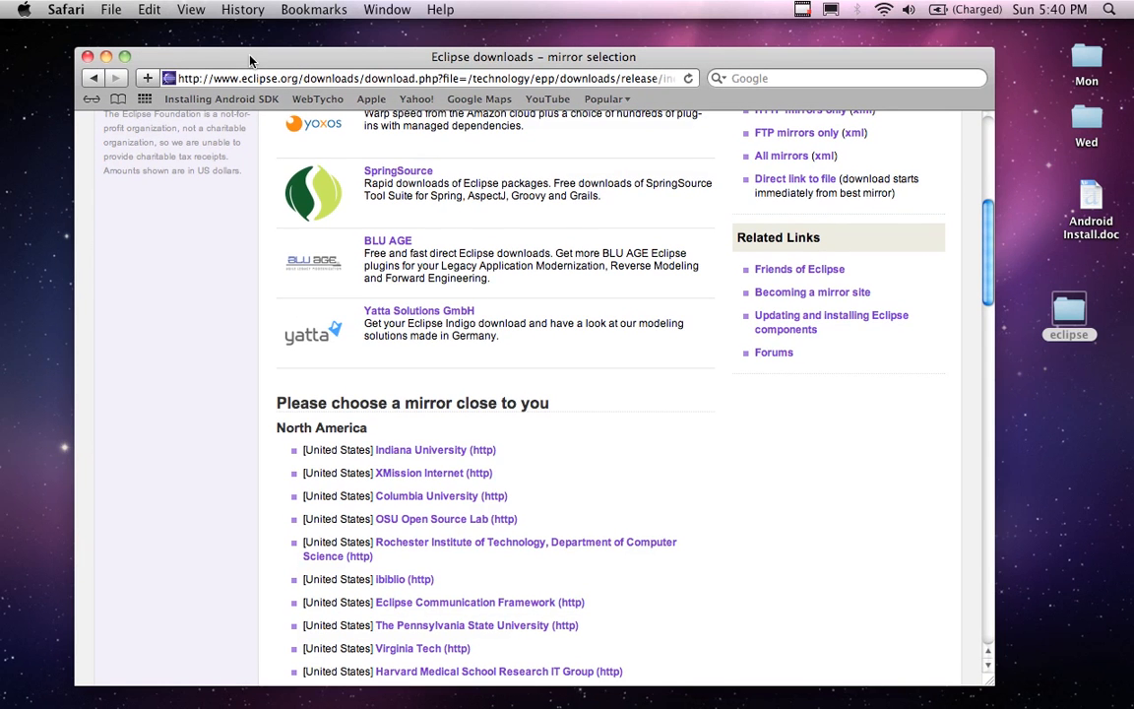
left_click(87, 57)
left_click(199, 88)
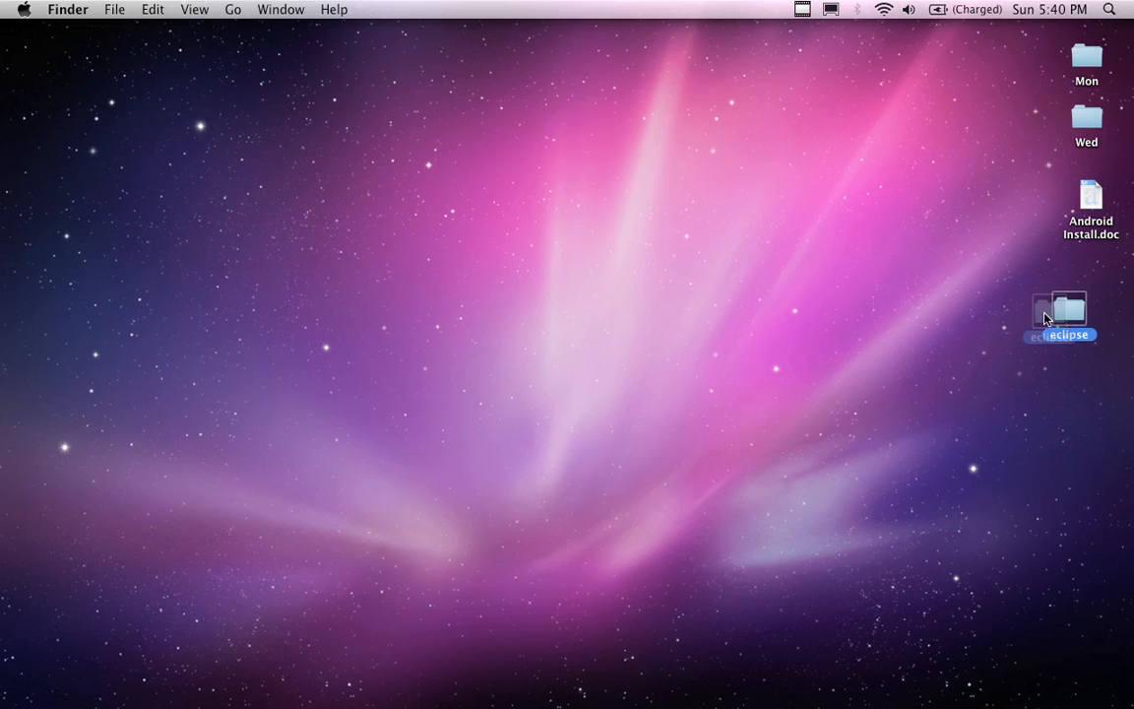
Move the eclipse folder from the desktop into the home folder, beside the android folder
left_click_drag(1069, 313, 965, 328)
left_click(276, 158)
left_click(233, 10)
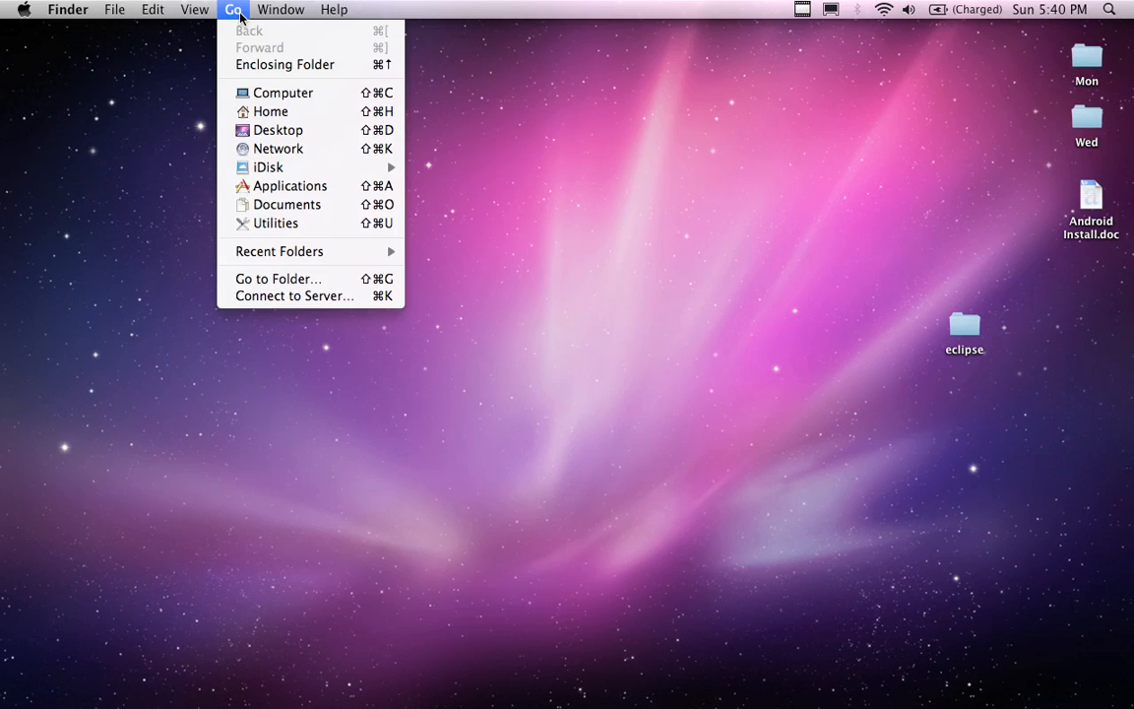
left_click(266, 118)
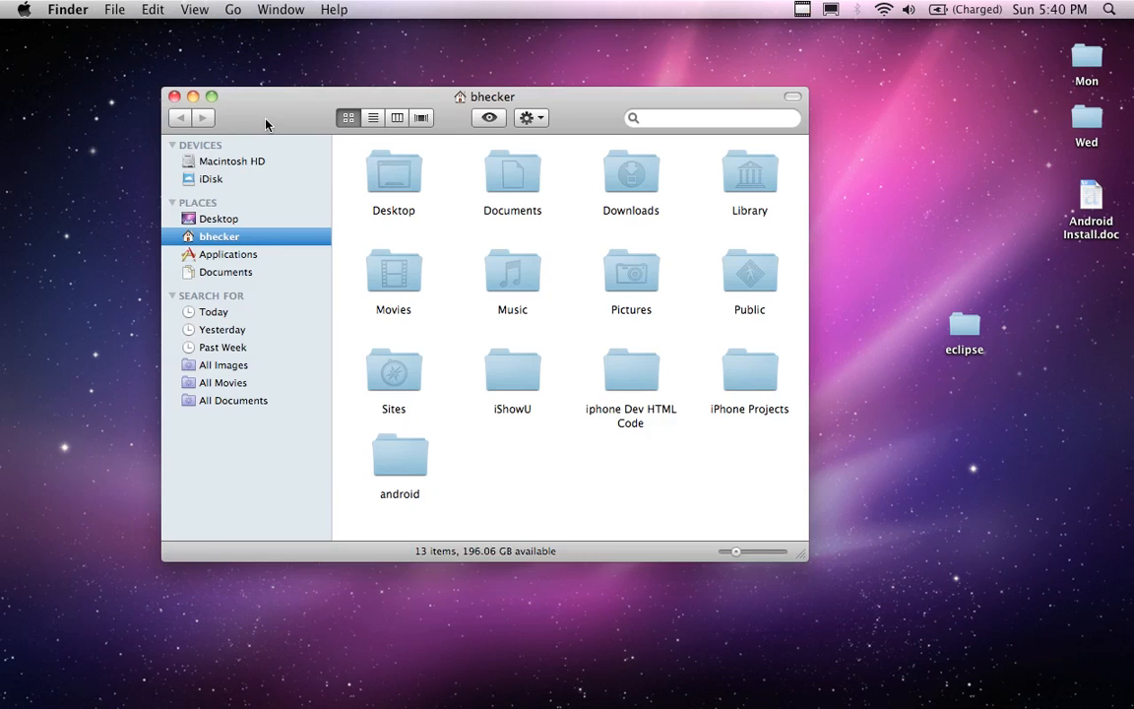
left_click_drag(327, 97, 218, 76)
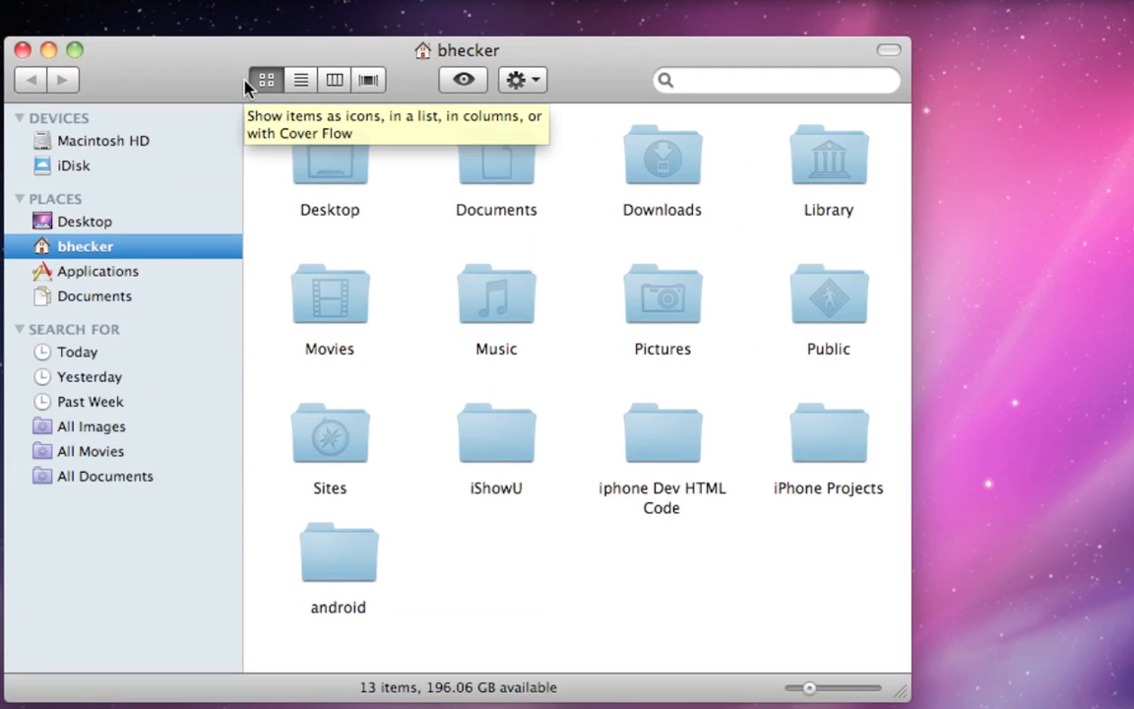
left_click(323, 550)
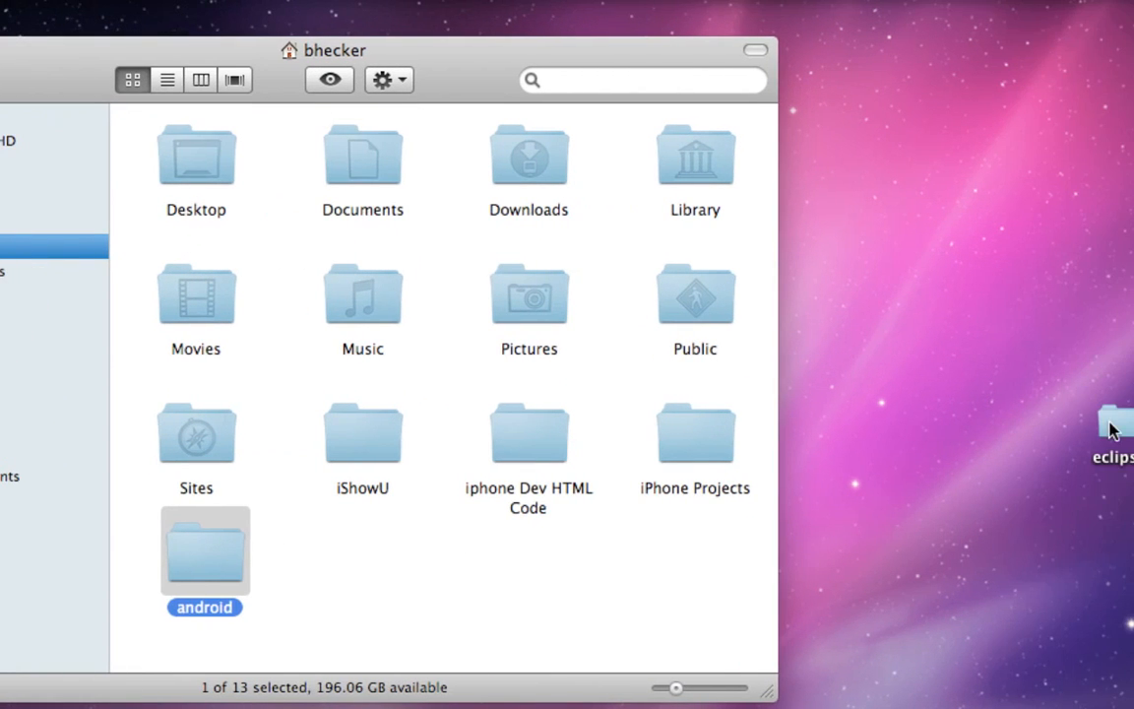
left_click_drag(1113, 430, 345, 569)
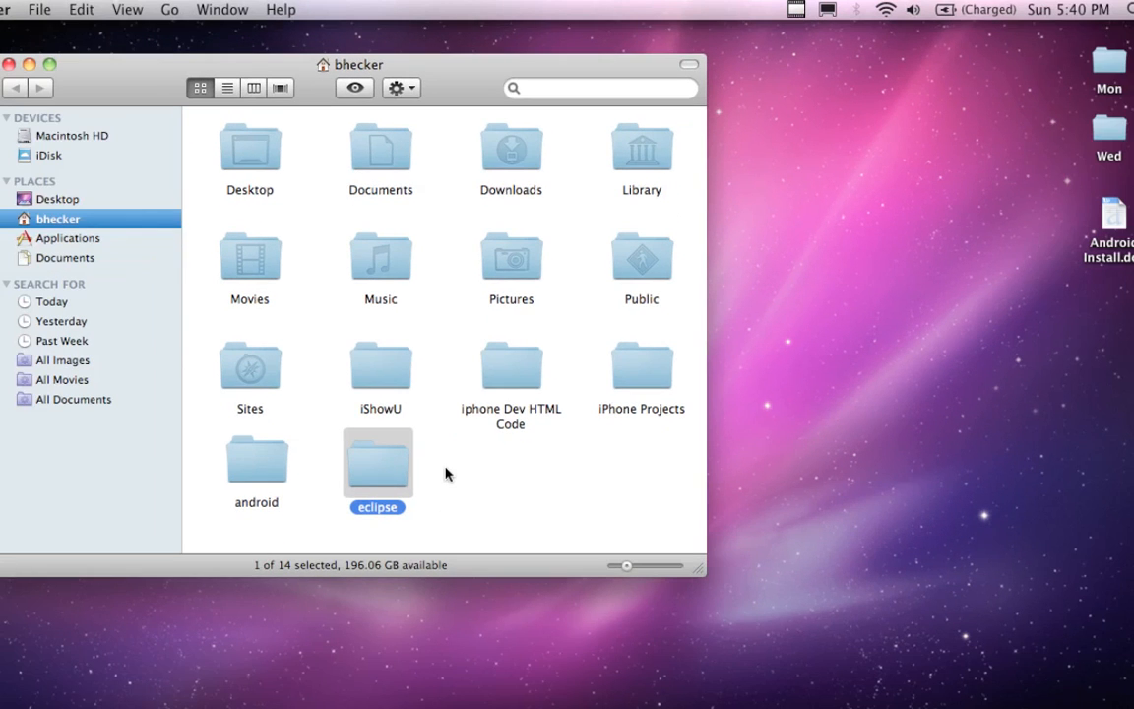
Add the Eclipse application from inside the eclipse folder to the Dock and close the folder window
double_click(392, 464)
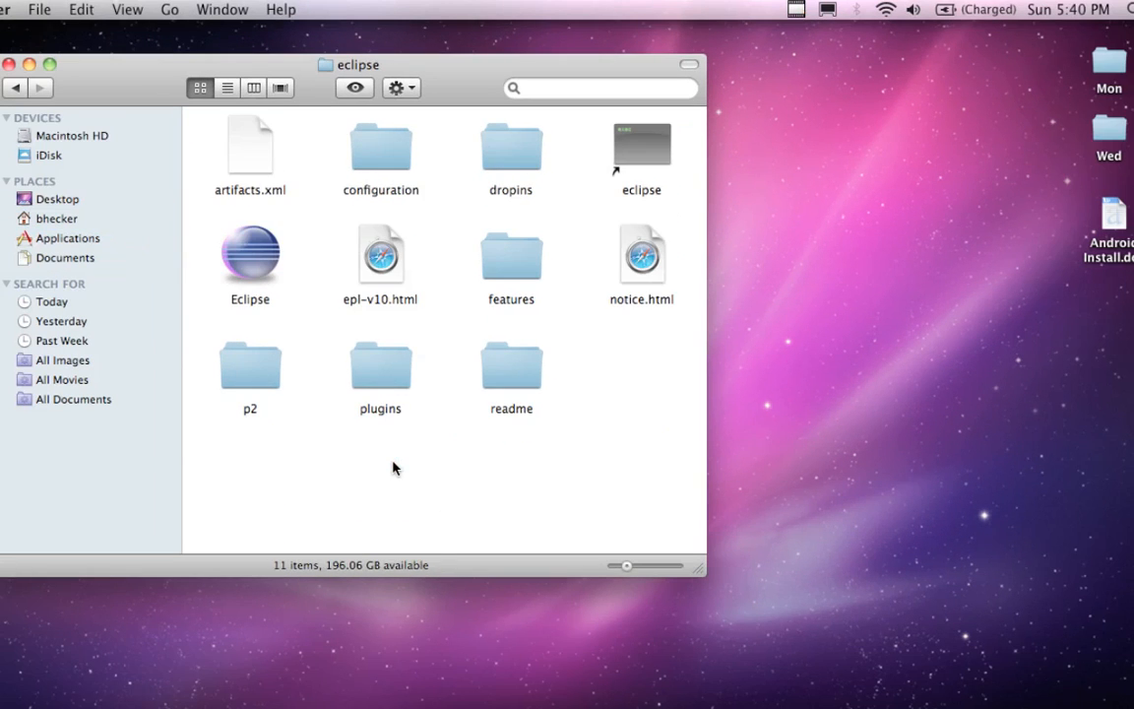
left_click_drag(438, 61, 558, 46)
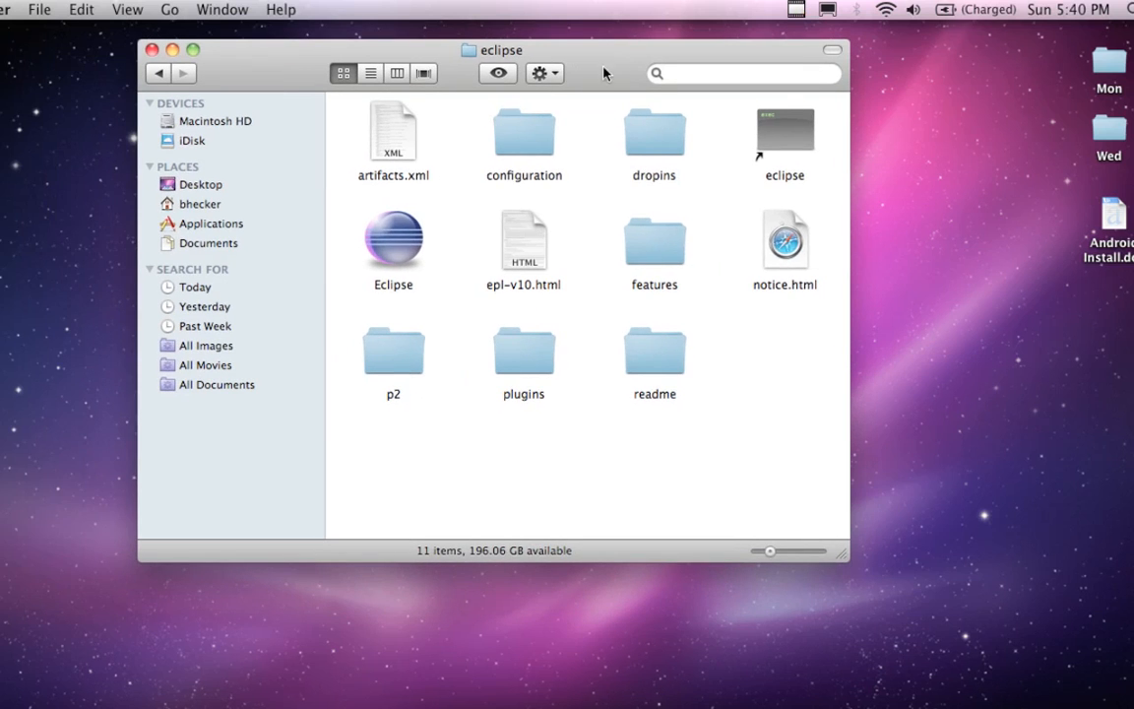
left_click(407, 232)
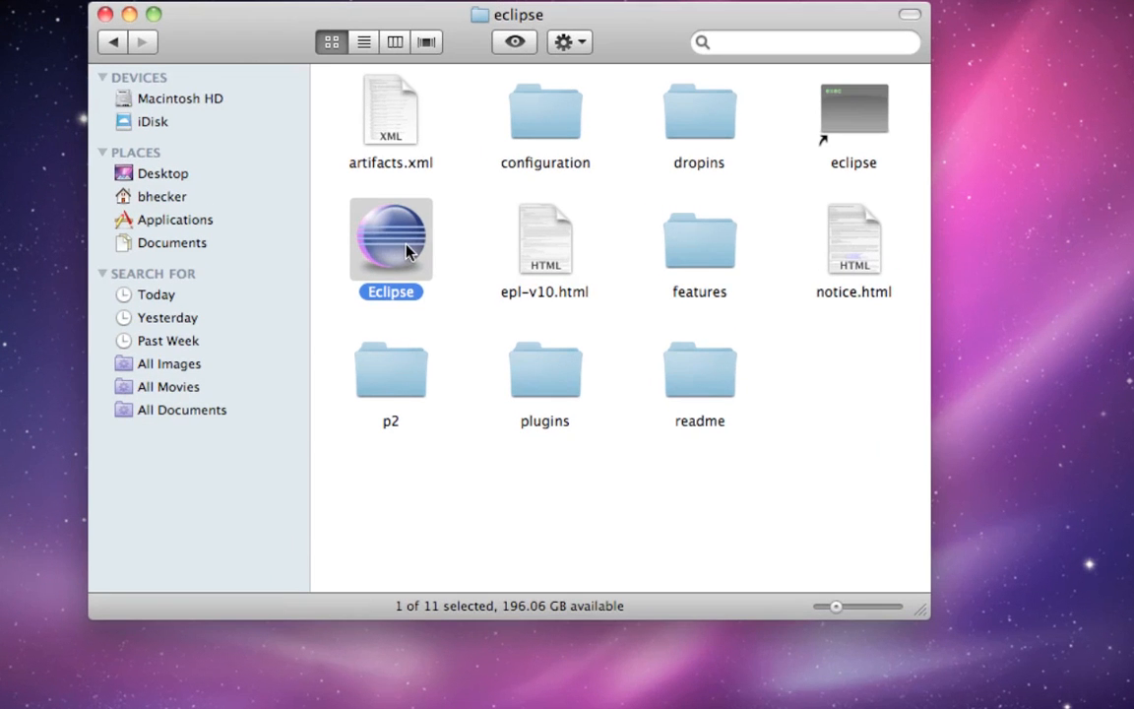
left_click_drag(405, 241, 540, 671)
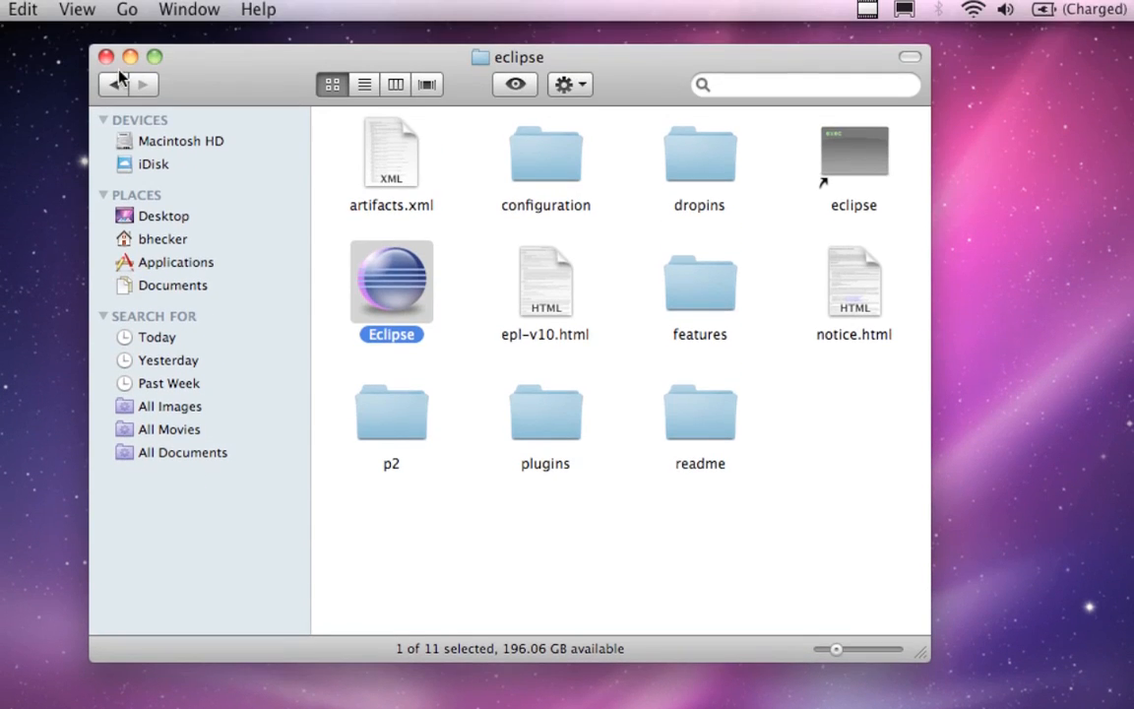
left_click(105, 51)
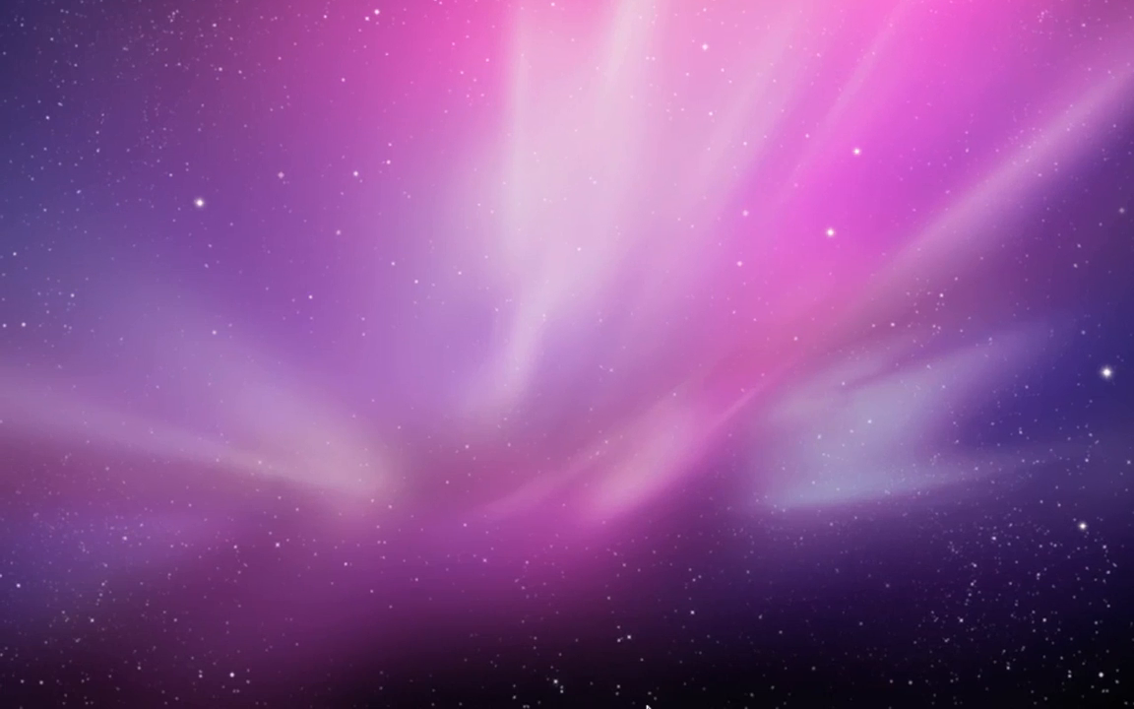
Launch Eclipse from the Dock and allow the downloaded application to open
mouse_move(644, 706)
left_click(568, 676)
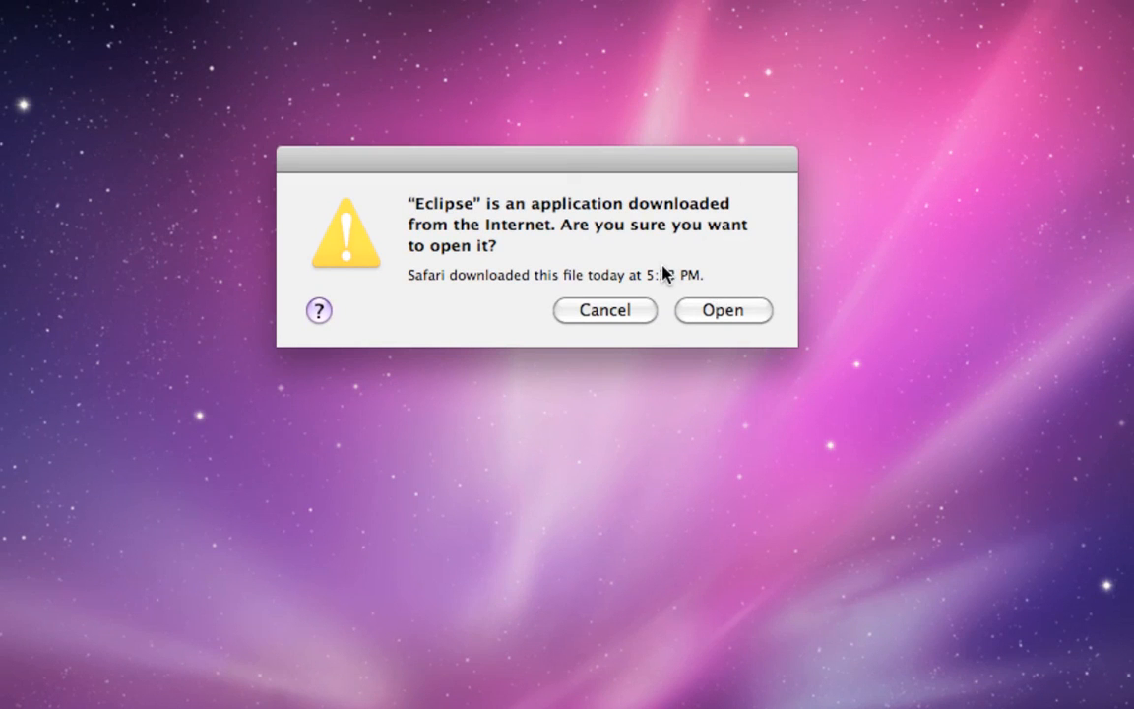
left_click(720, 312)
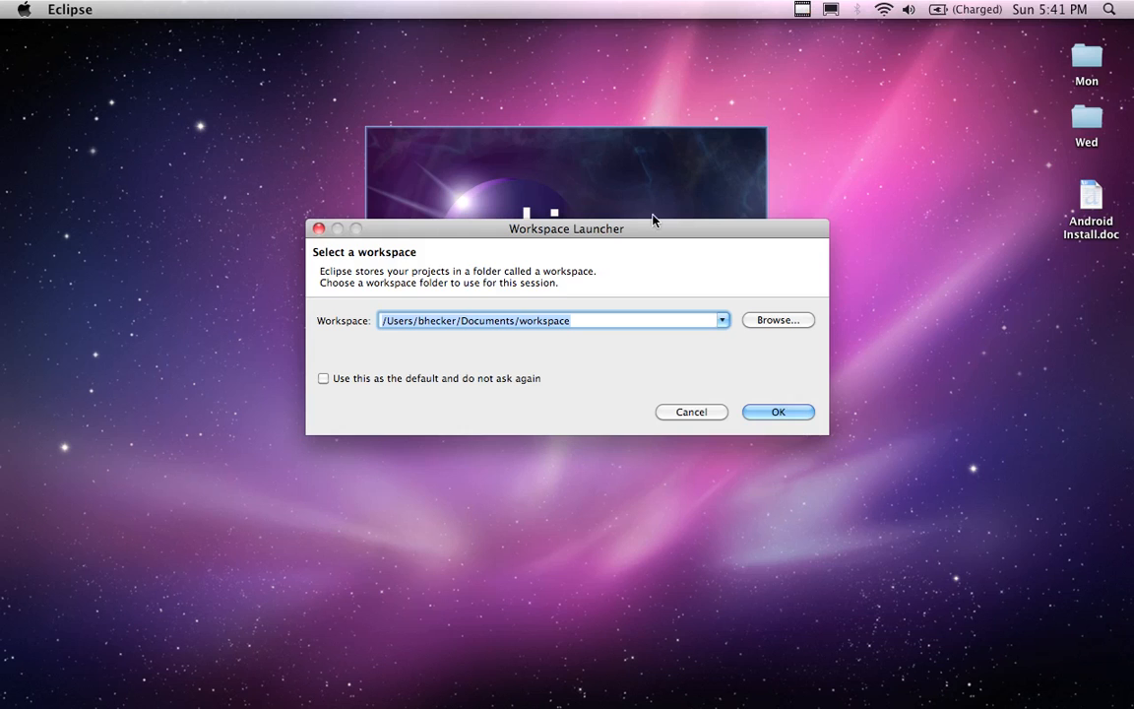
Remove the Documents part from the workspace path so the workspace folder sits directly in the home folder
left_click(485, 324)
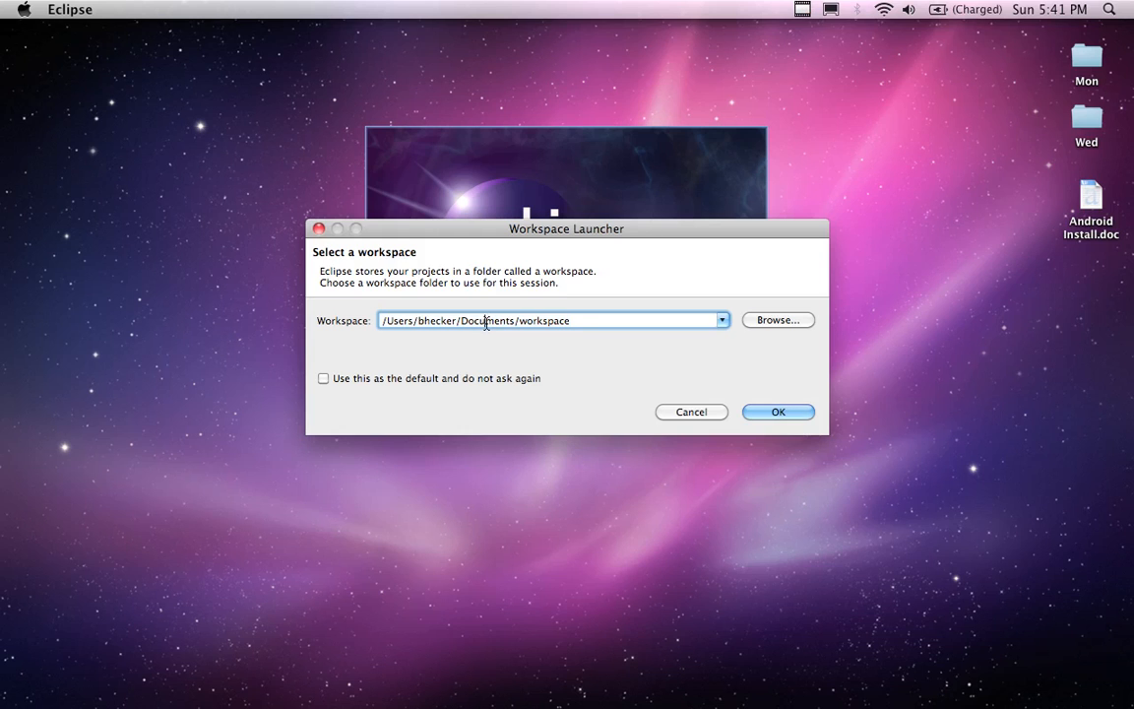
left_click(517, 322)
key("BackSpace")
key("BackSpace")
key("BackSpace")
key("BackSpace")
key("BackSpace")
key("BackSpace")
key("BackSpace")
key("BackSpace")
key("BackSpace")
key("BackSpace")
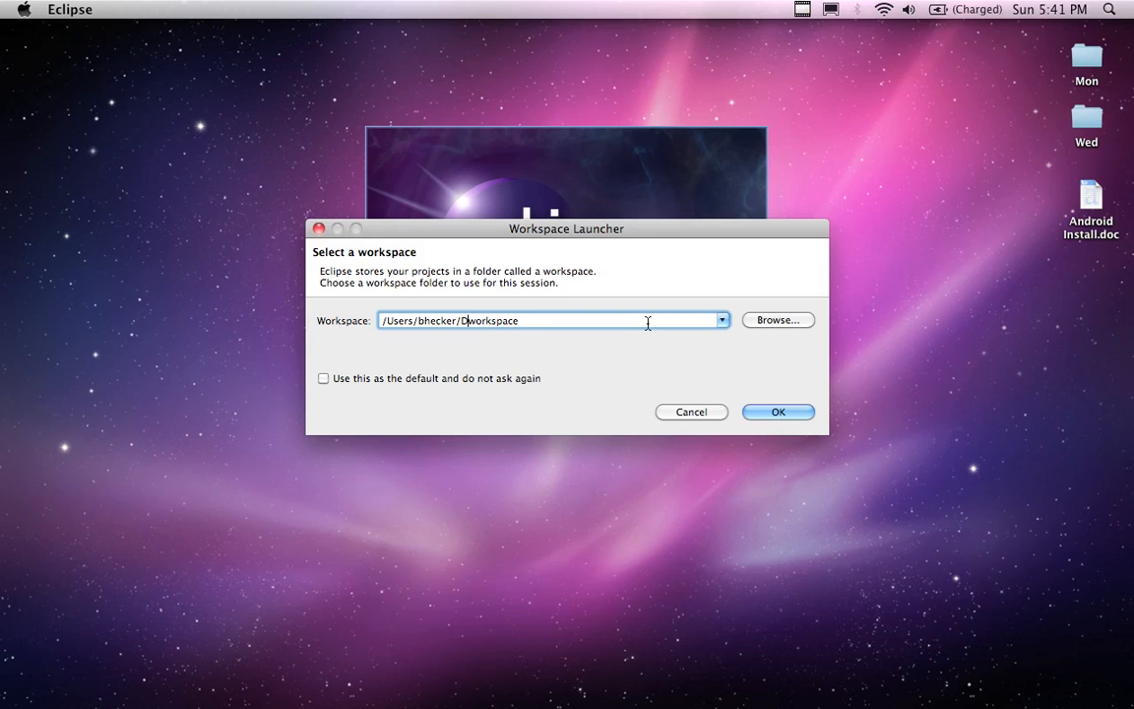
left_click(532, 322)
Check the home folder's contents in Finder and return to the Workspace Launcher
left_click(262, 107)
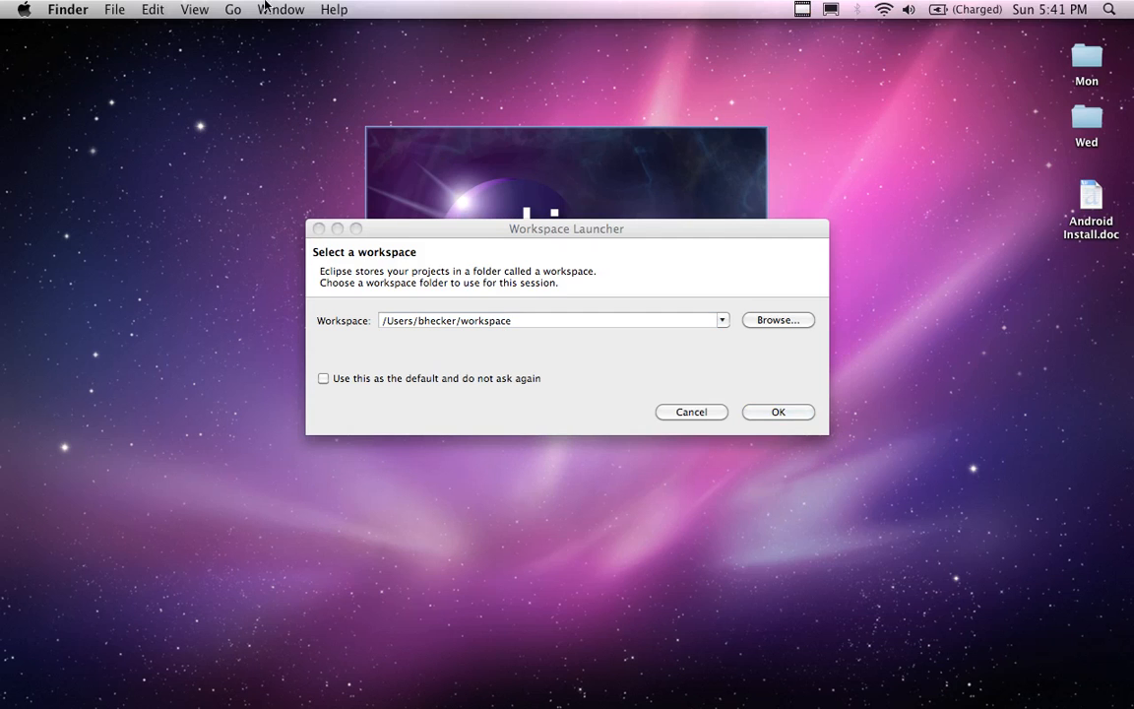
left_click(235, 10)
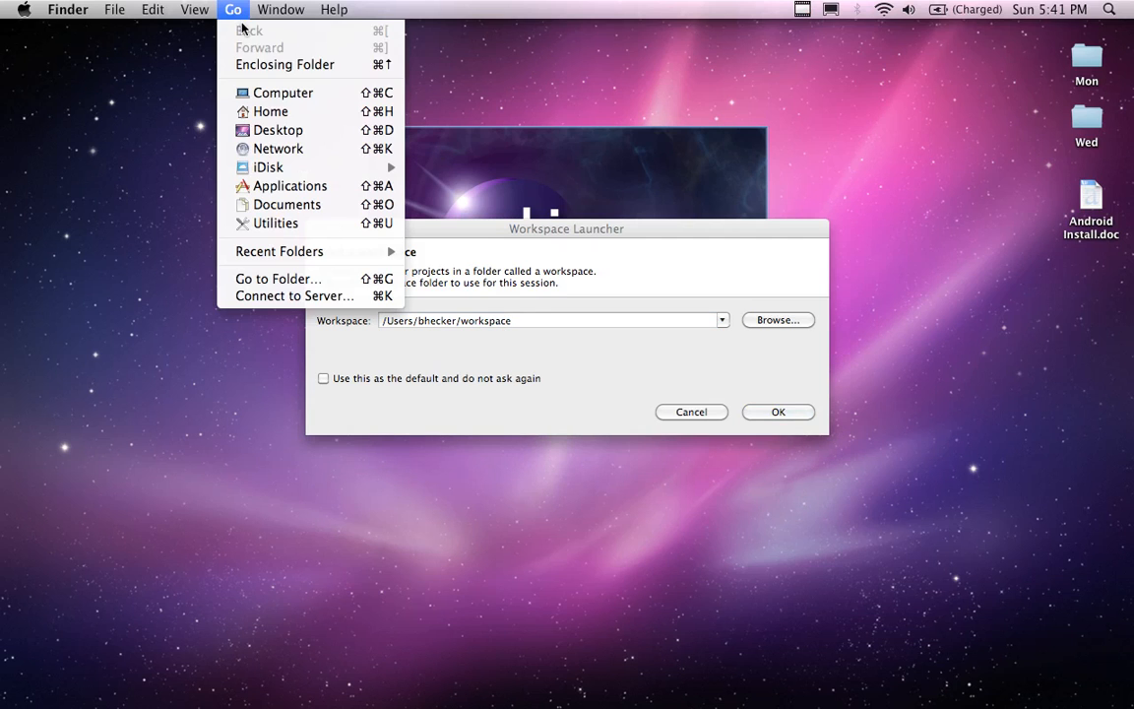
left_click(283, 118)
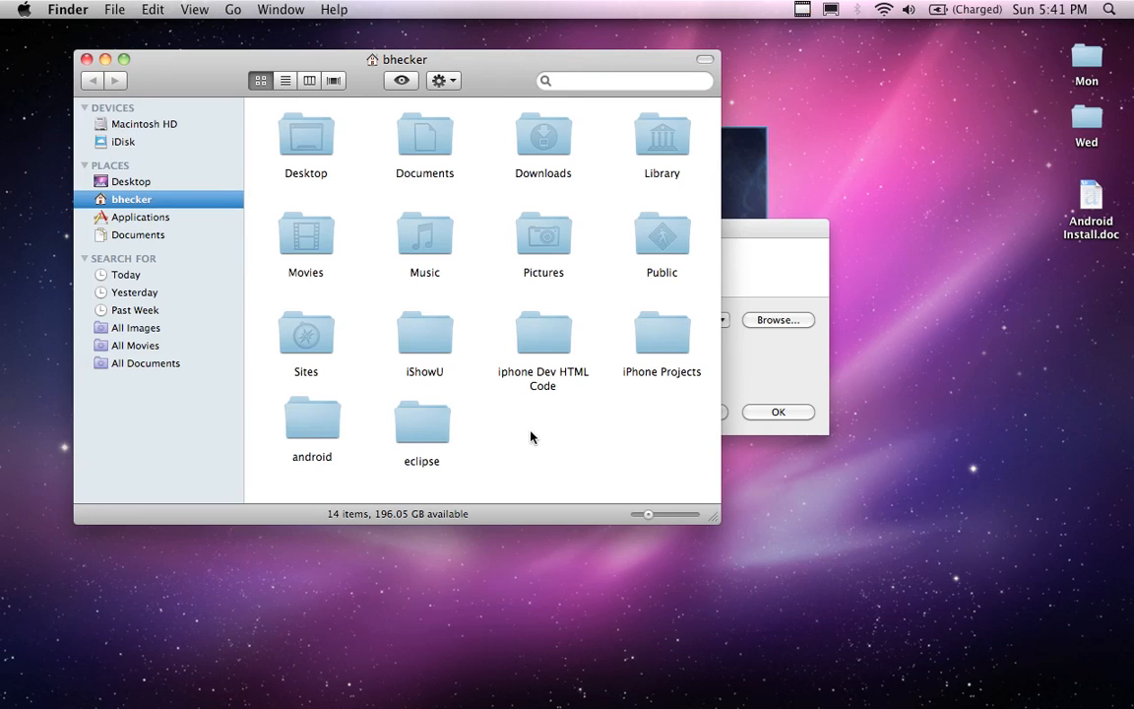
left_click(778, 279)
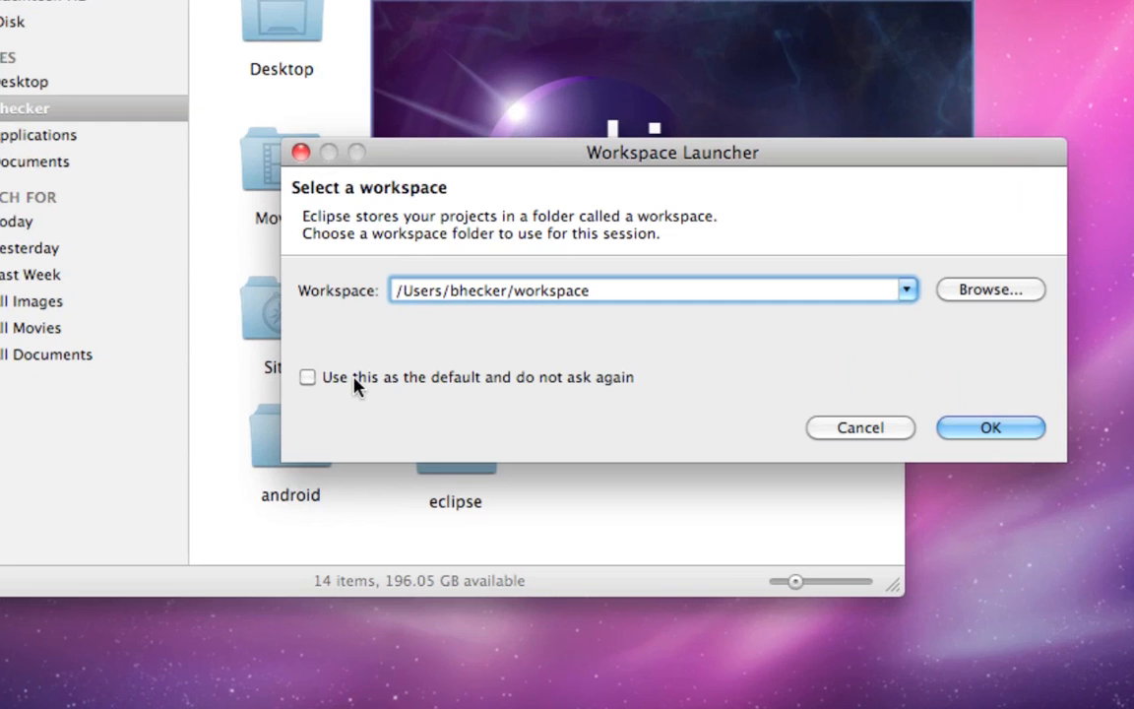
Make this workspace the default without asking again and accept the workspace selection
left_click(356, 386)
left_click_drag(470, 164, 451, 174)
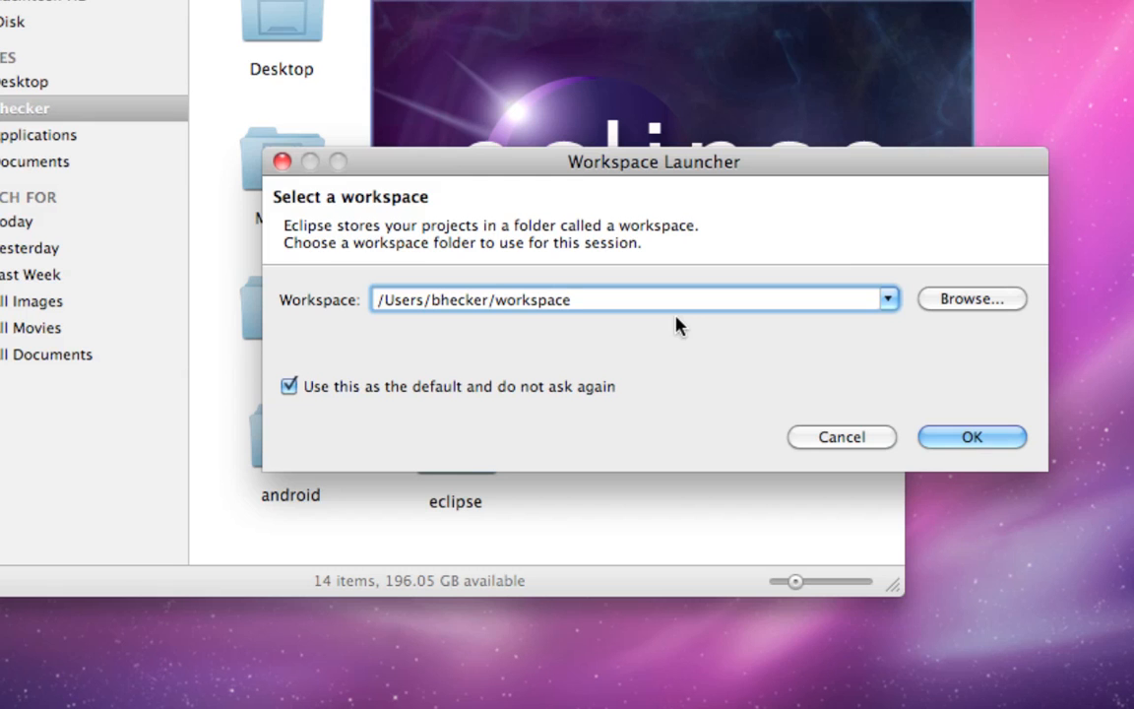
left_click(972, 440)
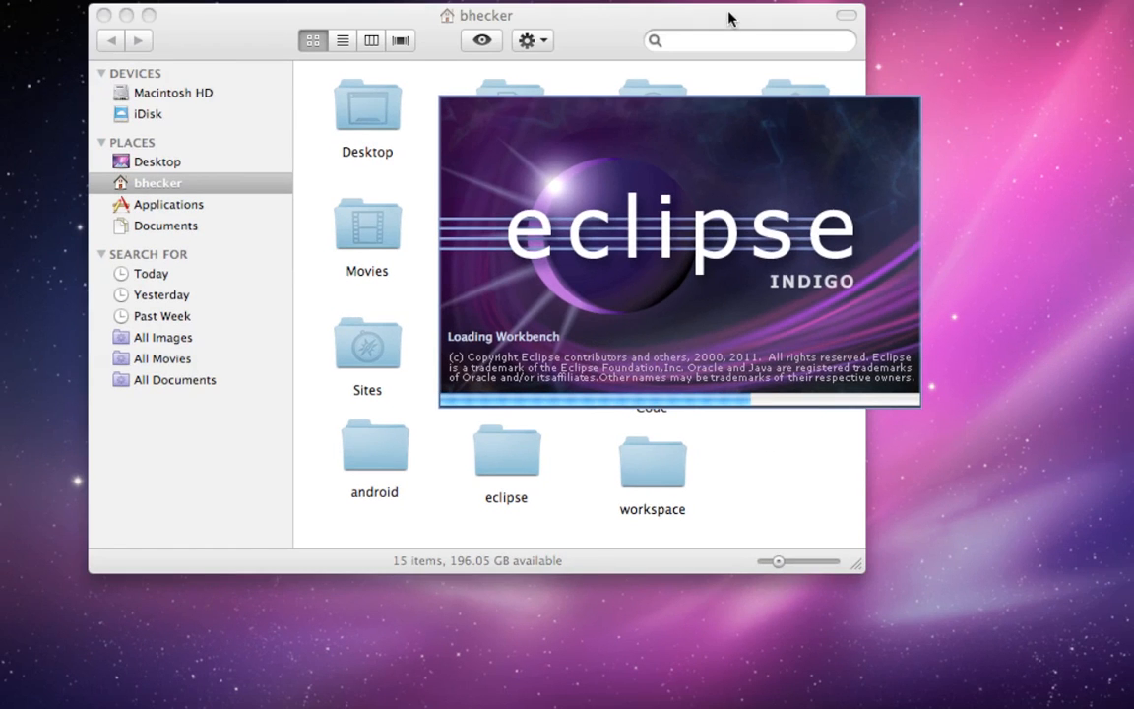
Inspect the new workspace folder in the home folder in Finder and close the window
left_click(728, 18)
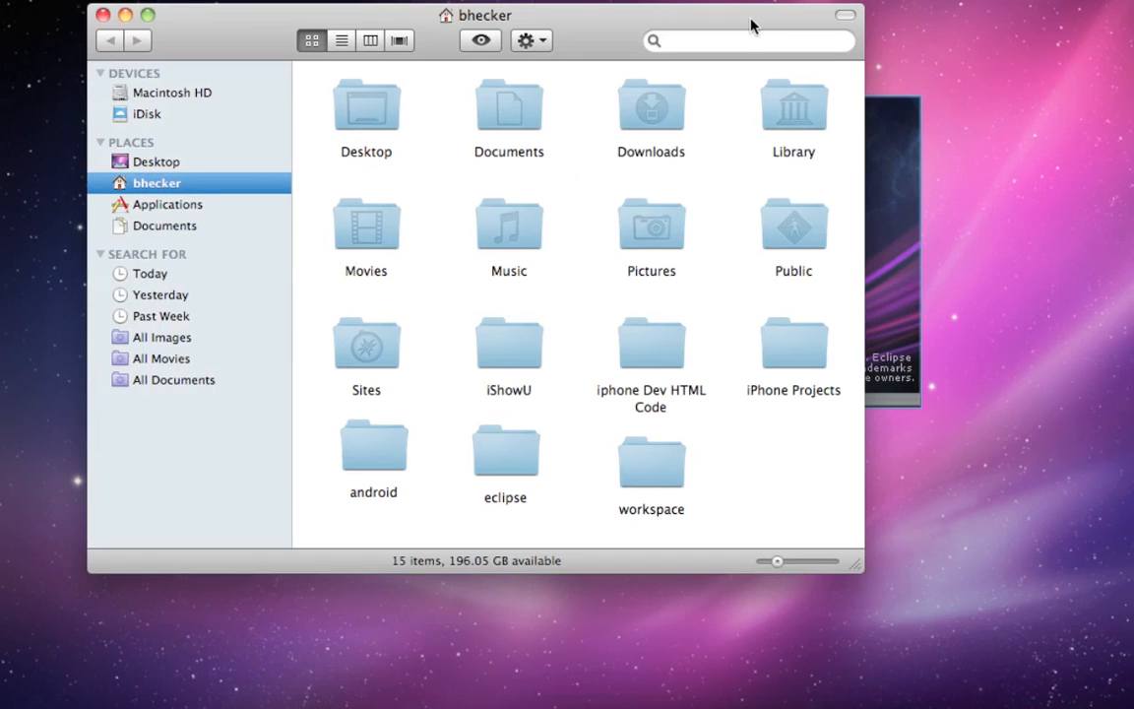
left_click_drag(749, 26, 736, 39)
left_click(639, 473)
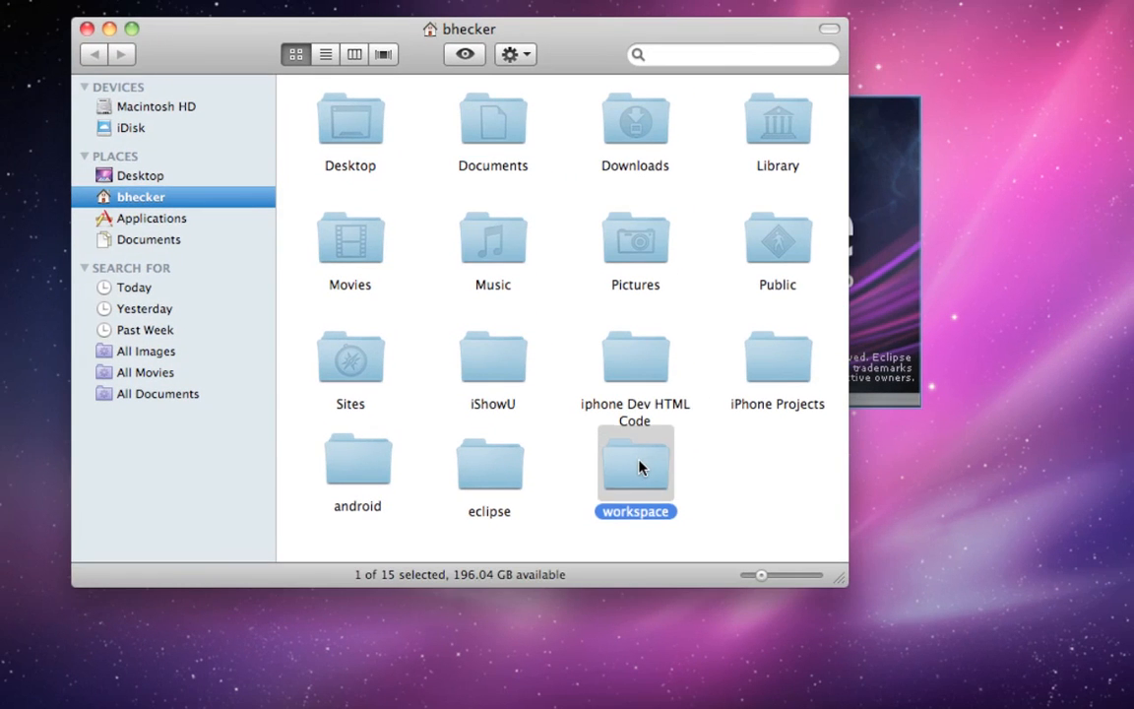
double_click(639, 474)
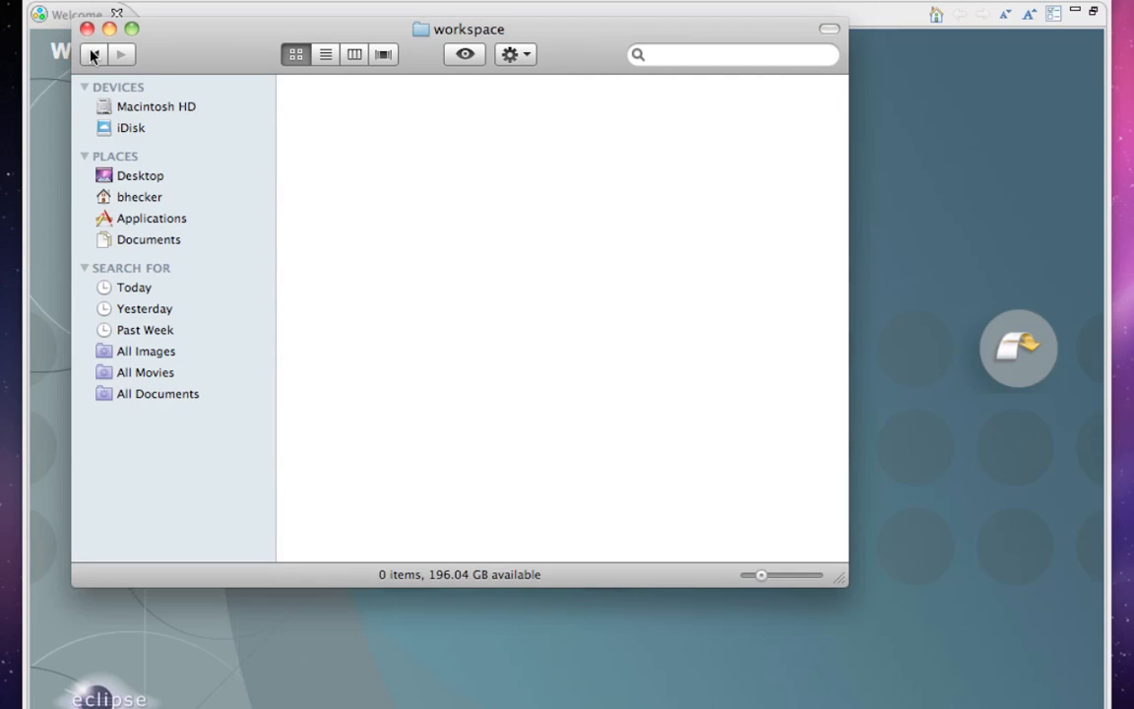
left_click(93, 54)
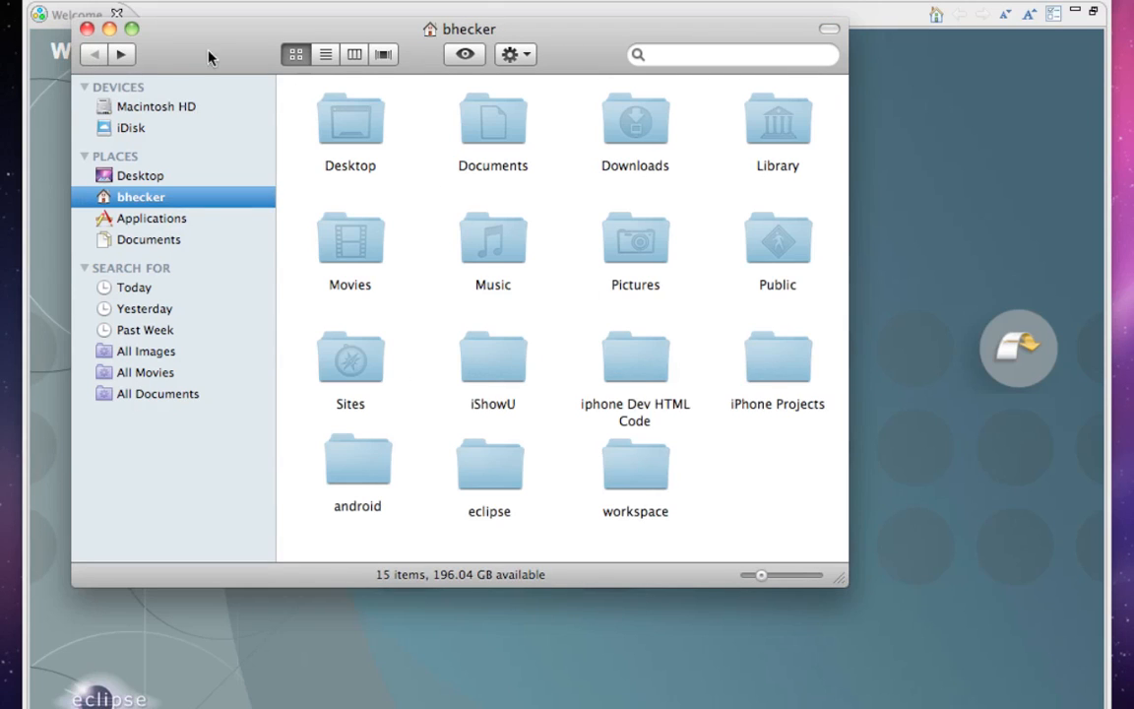
left_click(87, 30)
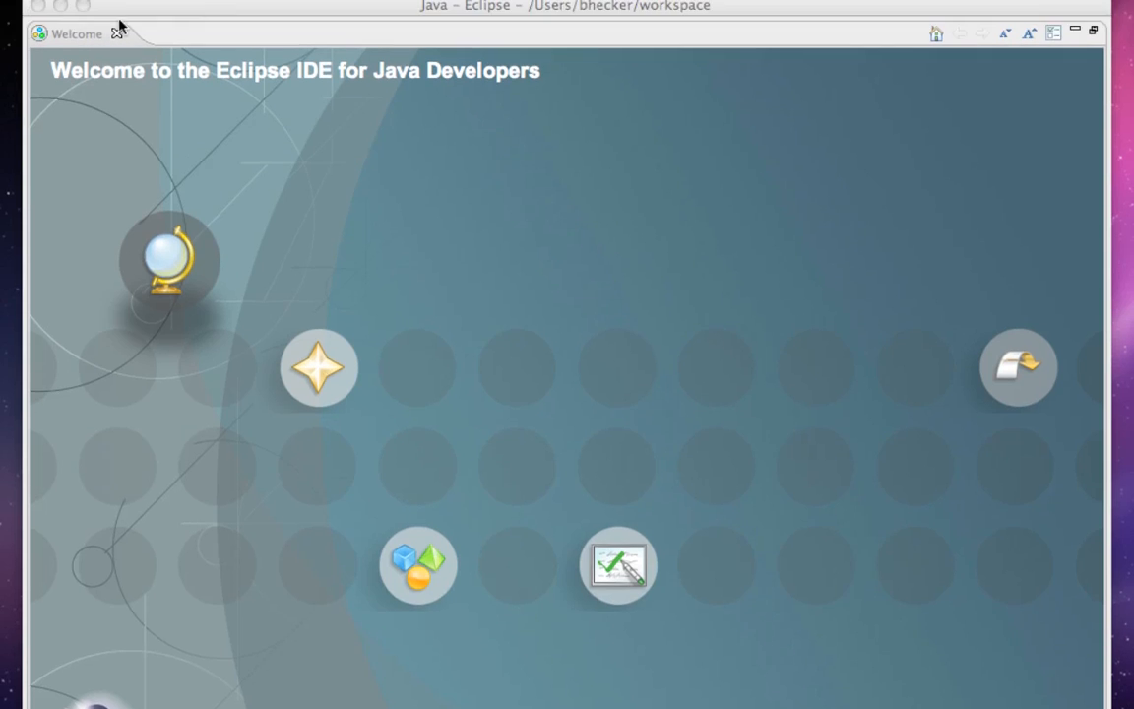
Exit Eclipse and set it to always exit without a prompt
left_click(37, 6)
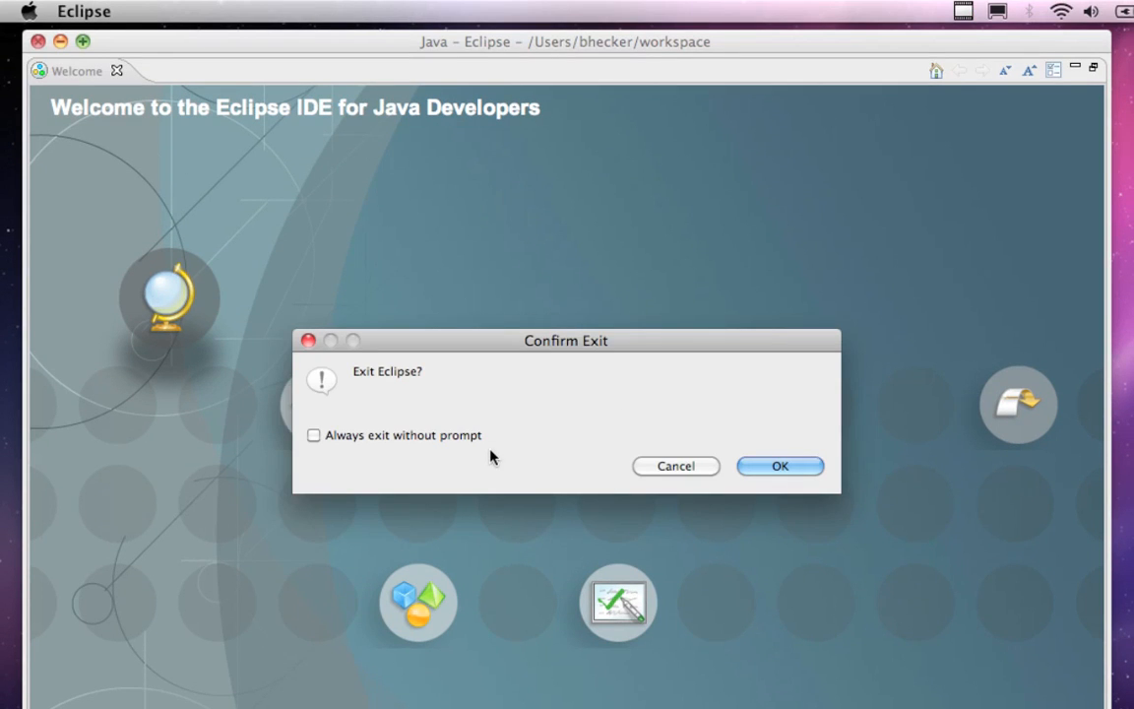
left_click(434, 441)
left_click(778, 465)
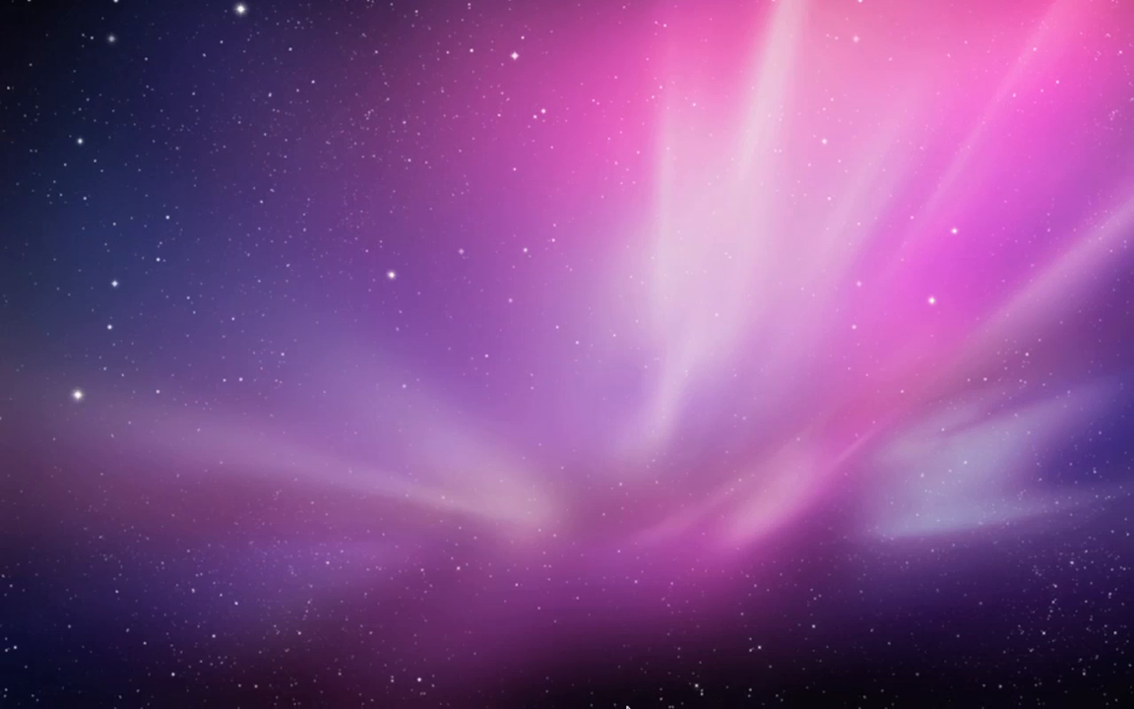
Relaunch Eclipse and go from the Welcome page to the workbench
mouse_move(627, 701)
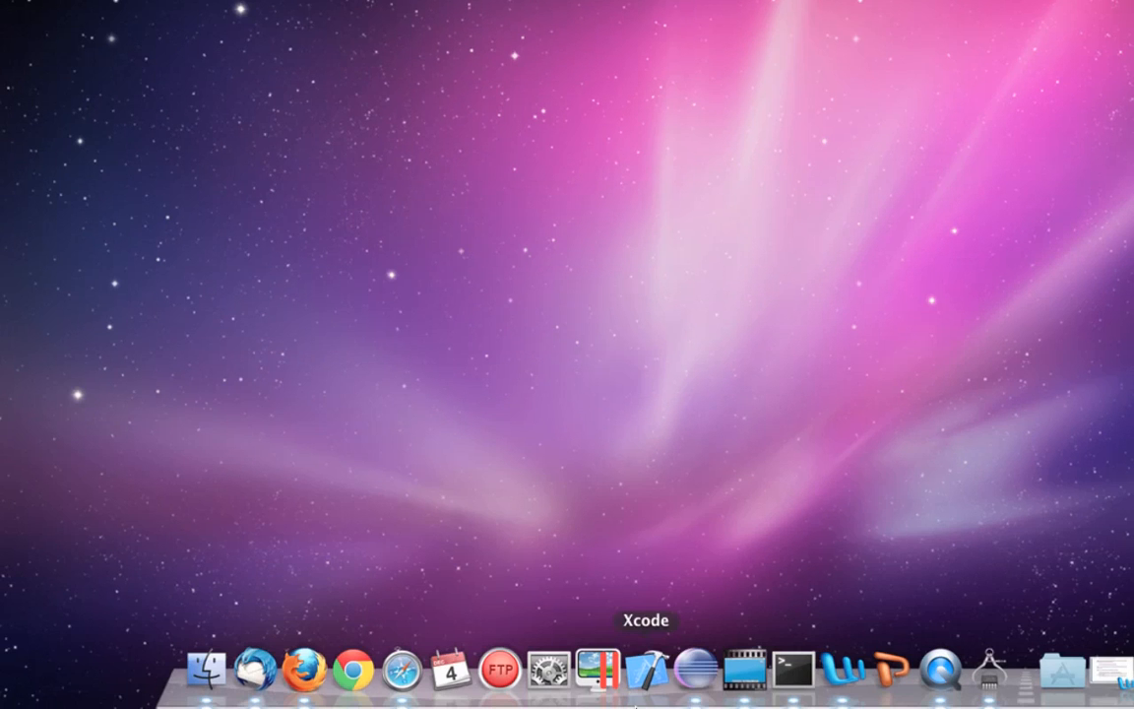
left_click(699, 668)
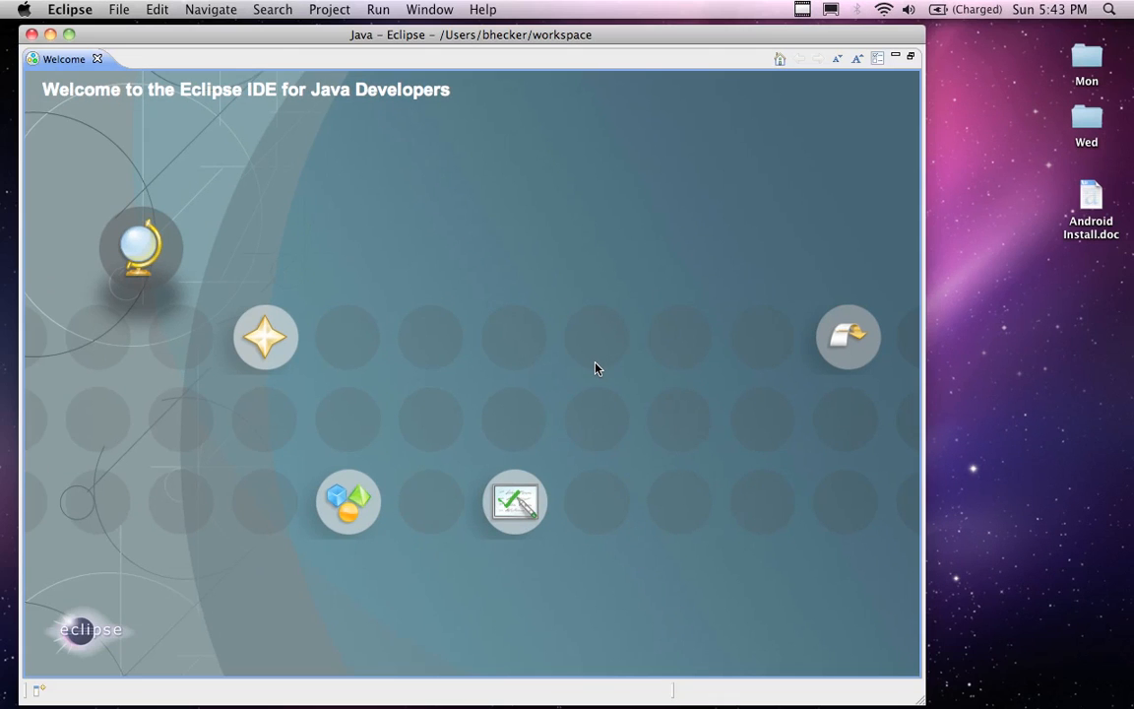
left_click_drag(516, 38, 603, 45)
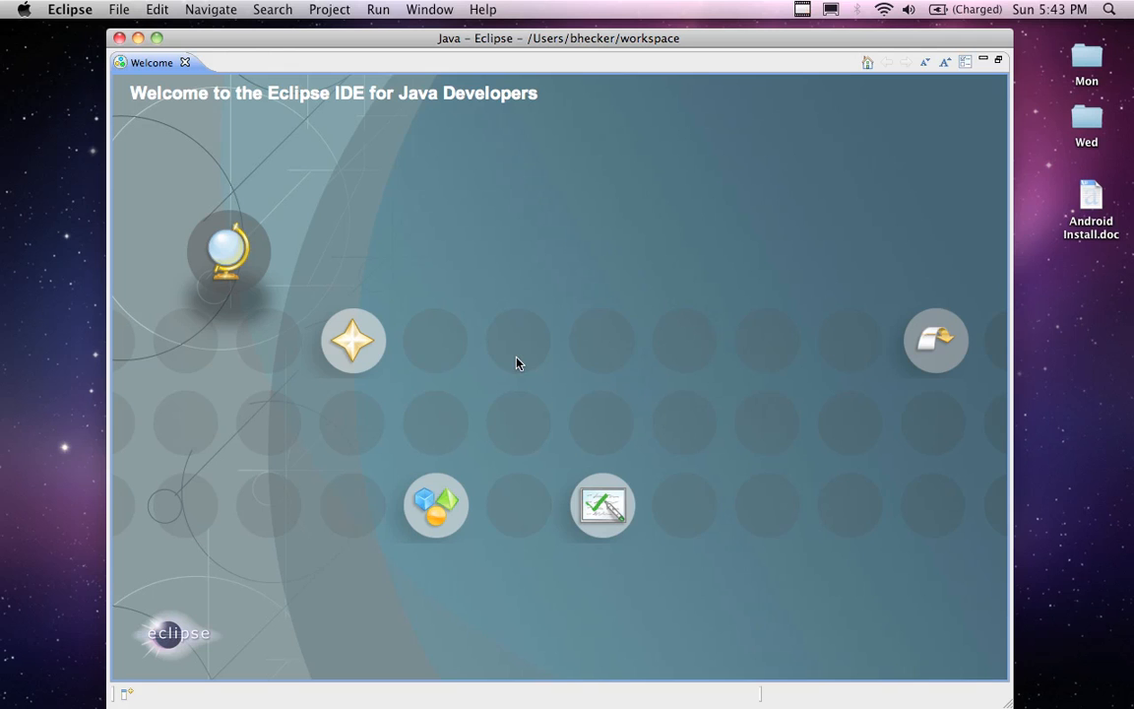
left_click(932, 335)
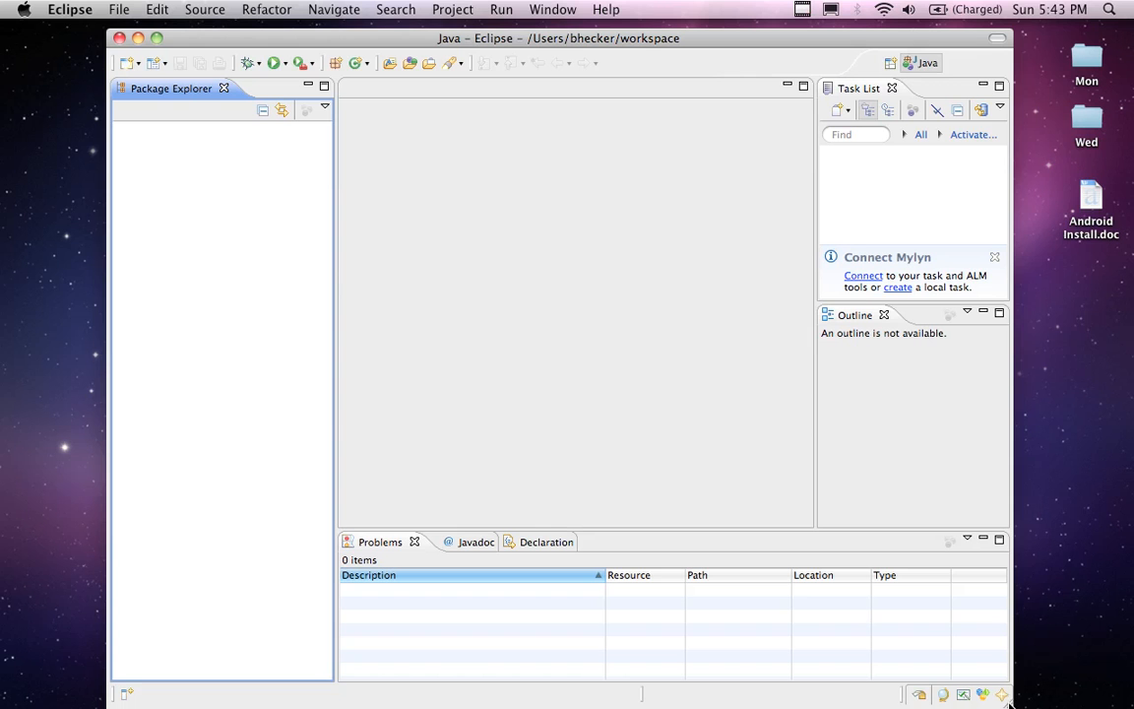
Shrink and reposition the Eclipse window, and close the Task List and Outline views
left_click_drag(1009, 702, 964, 611)
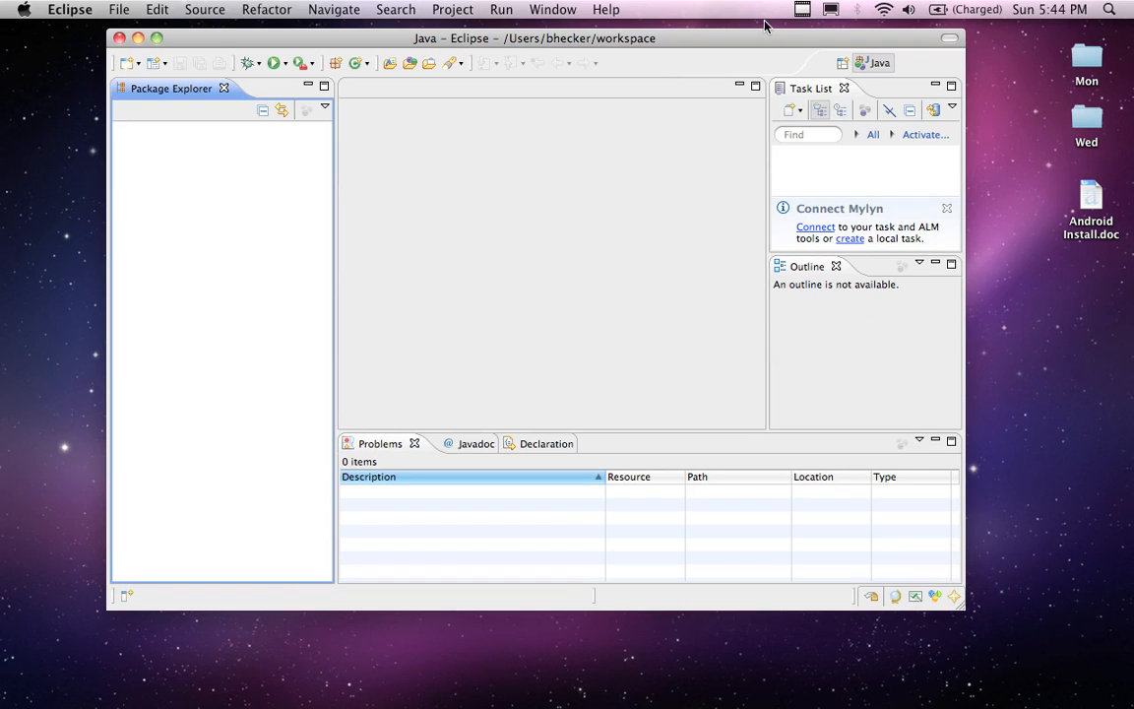
left_click_drag(763, 39, 766, 54)
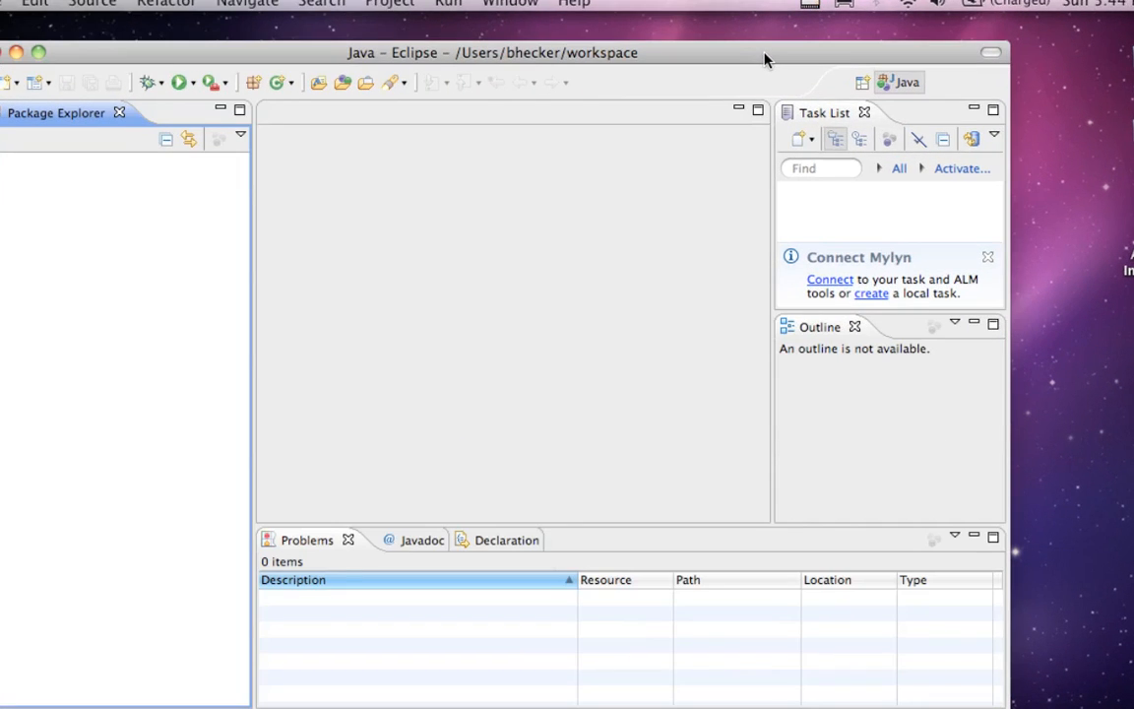
left_click_drag(753, 61, 792, 53)
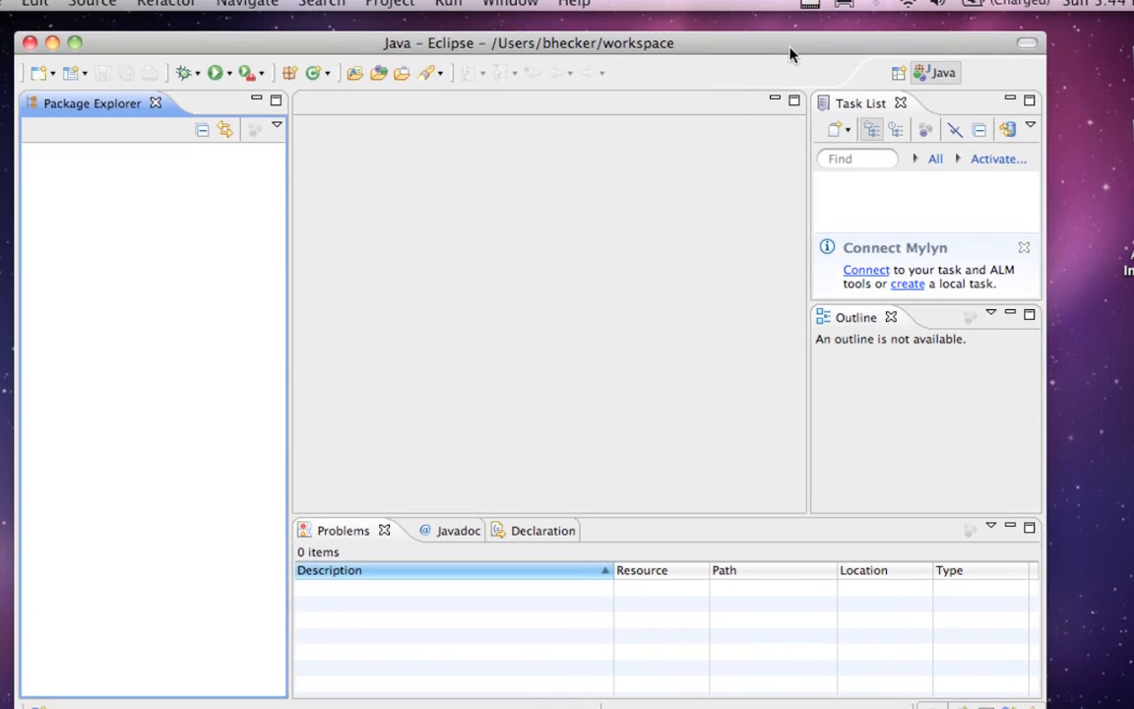
left_click(900, 102)
left_click(920, 102)
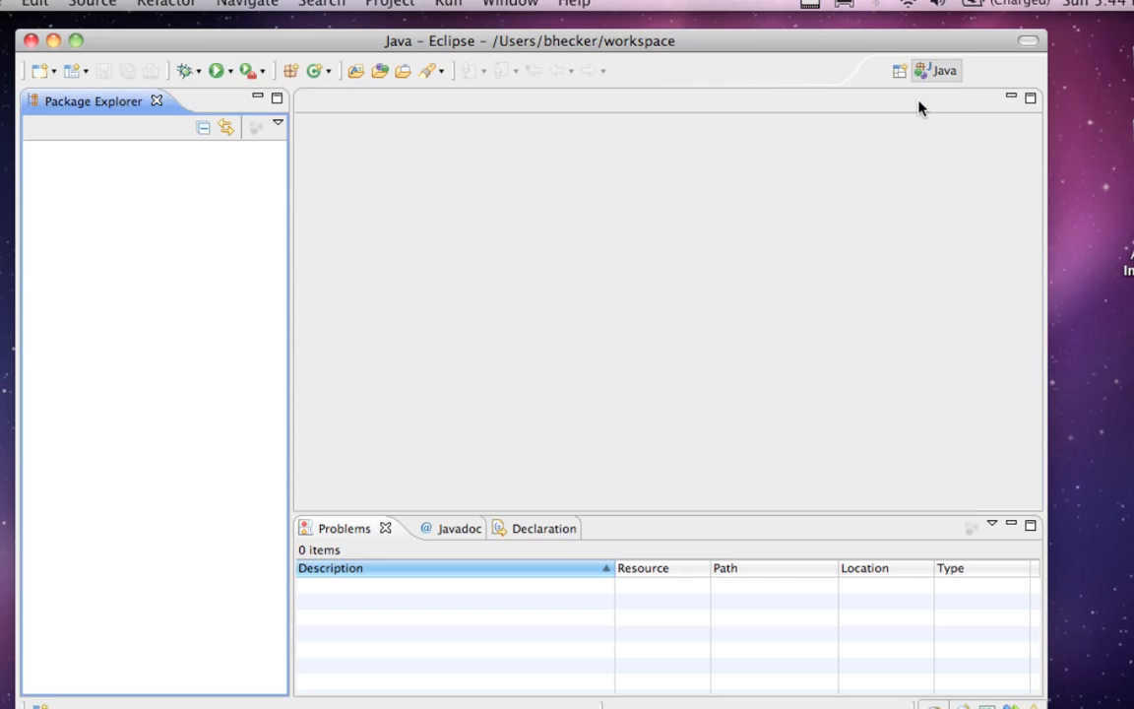
mouse_move(720, 41)
left_mouse_down()
mouse_move(748, 47)
mouse_move(719, 43)
left_mouse_up()
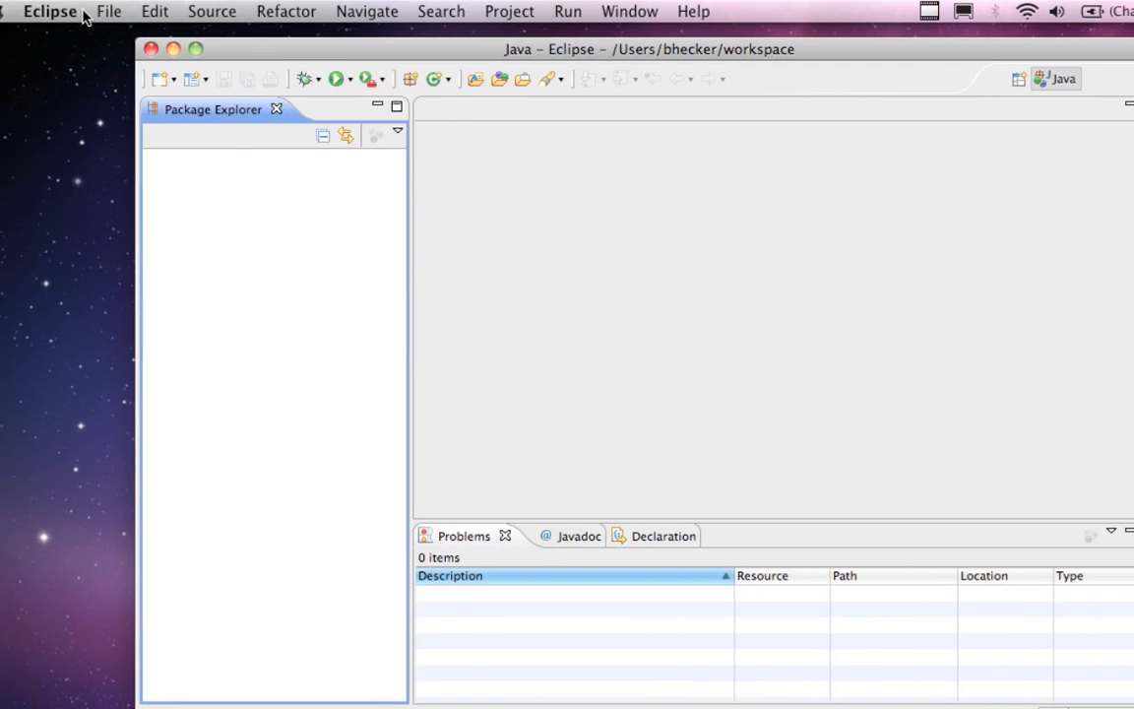
left_click(15, 11)
mouse_move(108, 12)
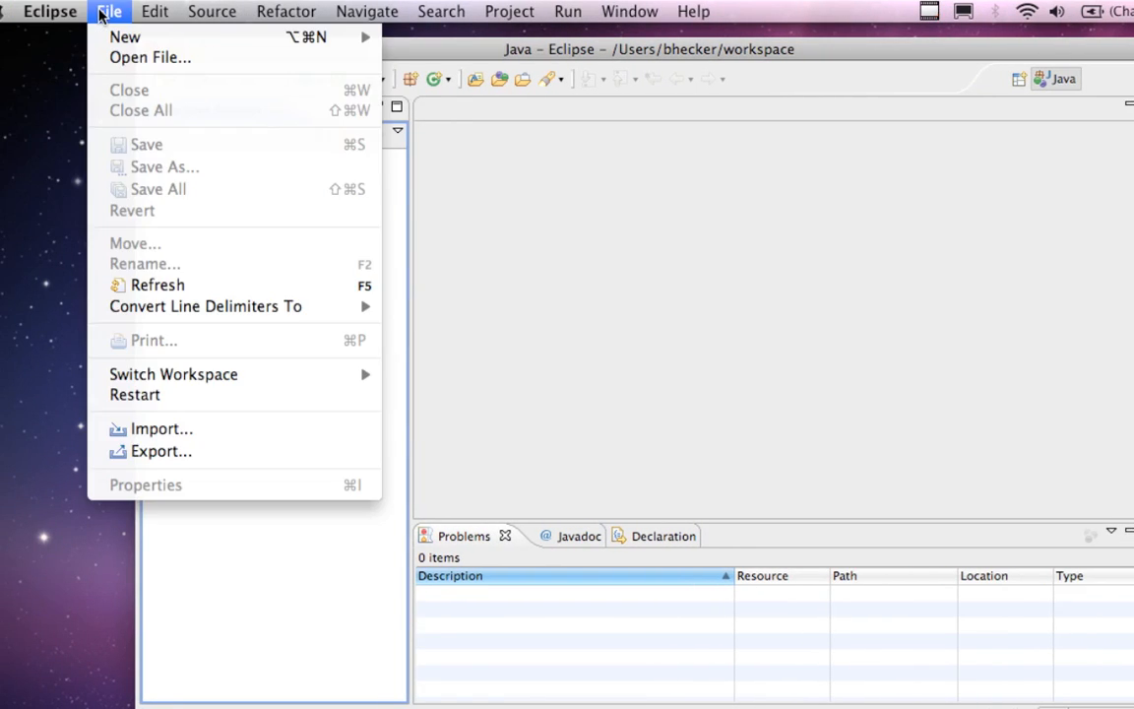
Reposition the Eclipse window and restore the minimized Android Install.doc instructions
mouse_move(115, 37)
left_click_drag(822, 53, 754, 53)
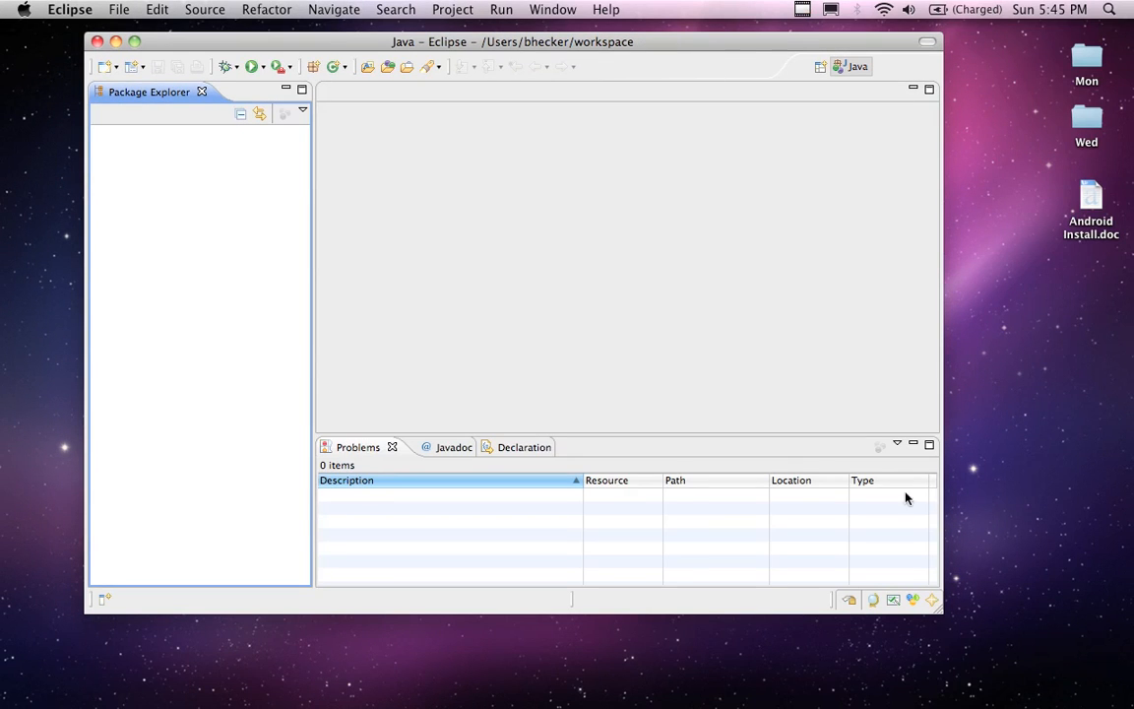
left_click(923, 675)
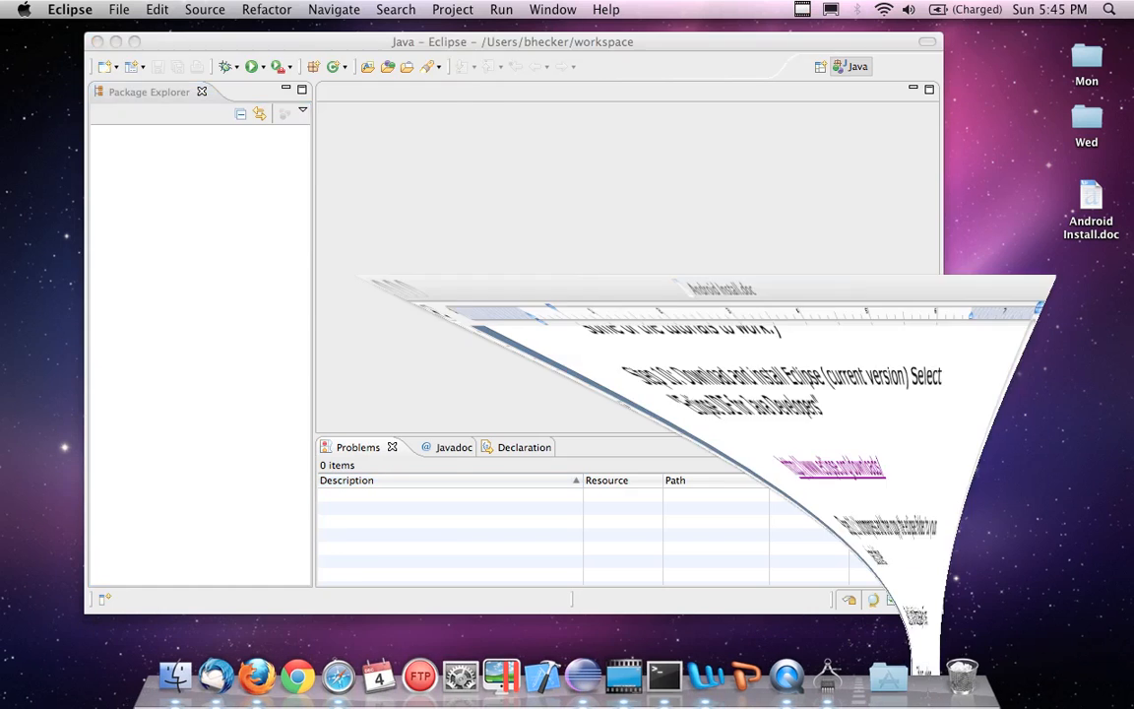
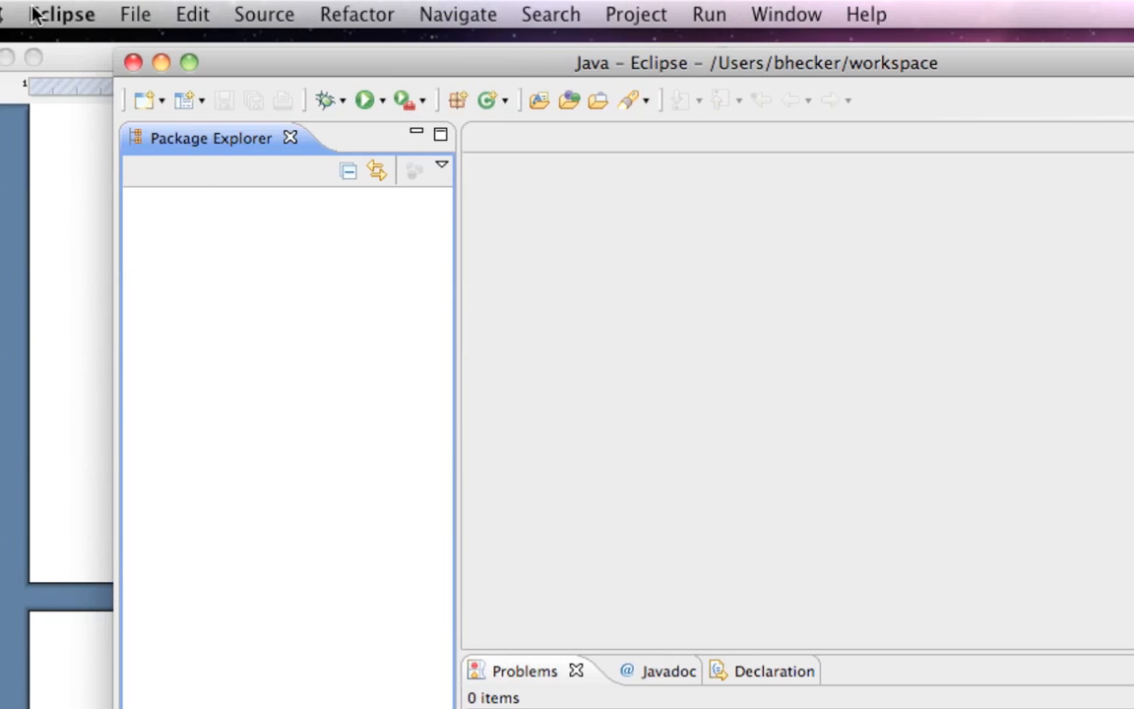
left_click(862, 18)
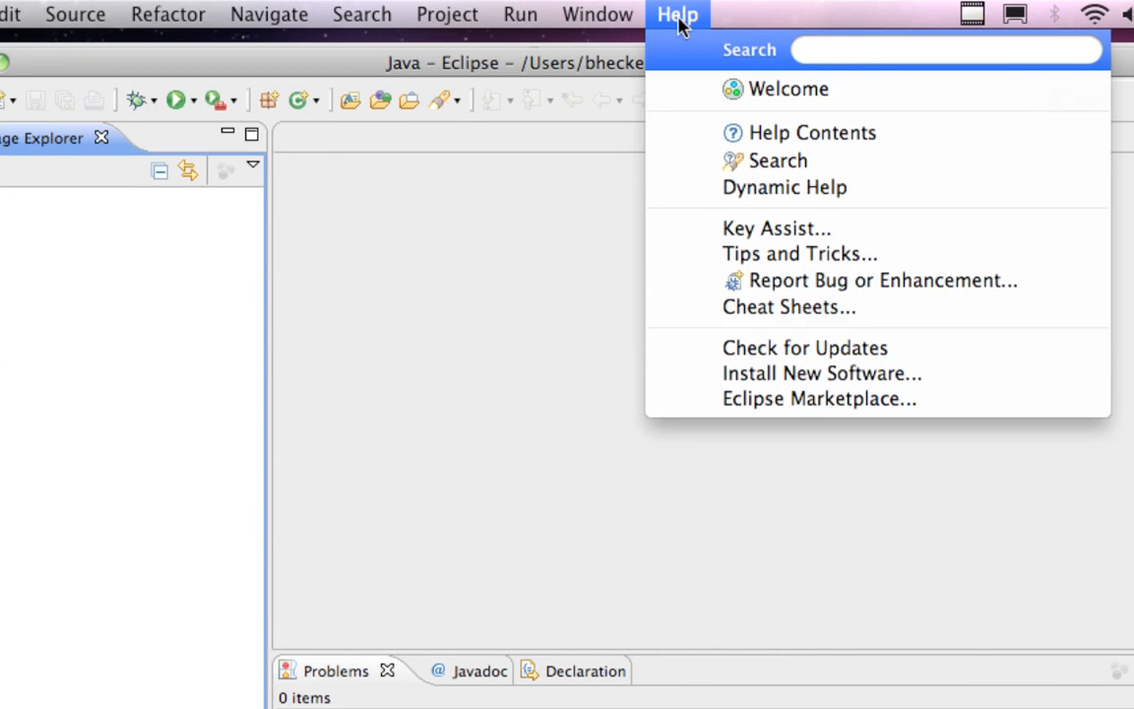
left_click(822, 375)
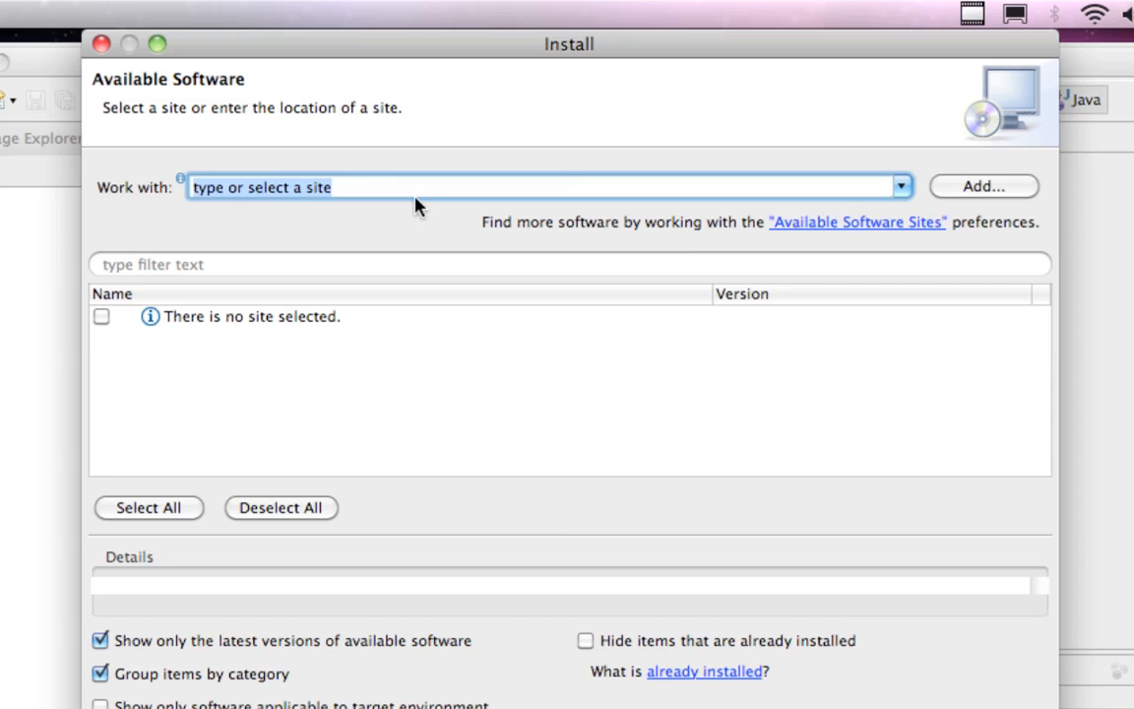
key("BackSpace")
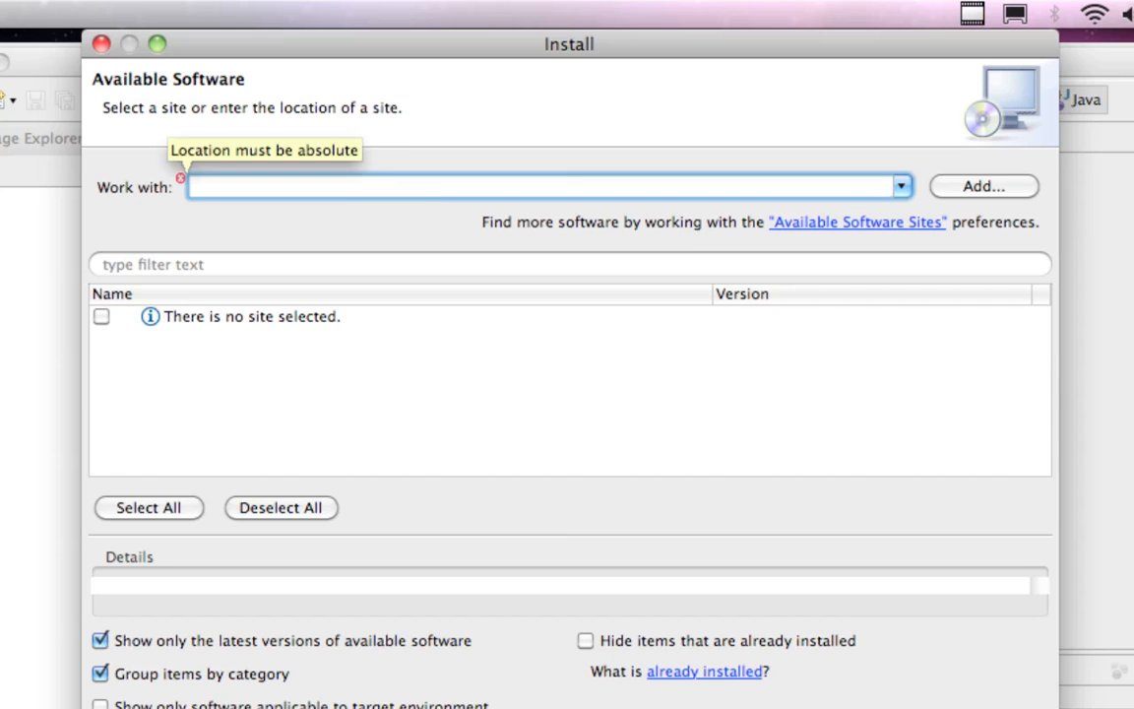
right_click(312, 183)
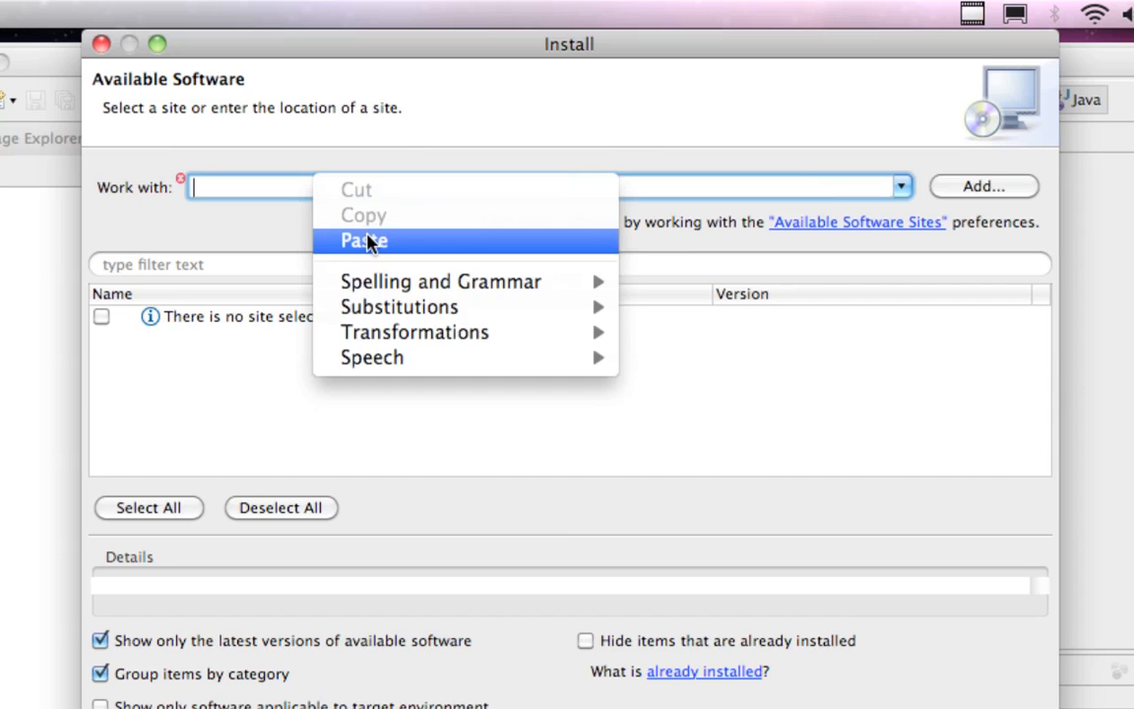
left_click(368, 243)
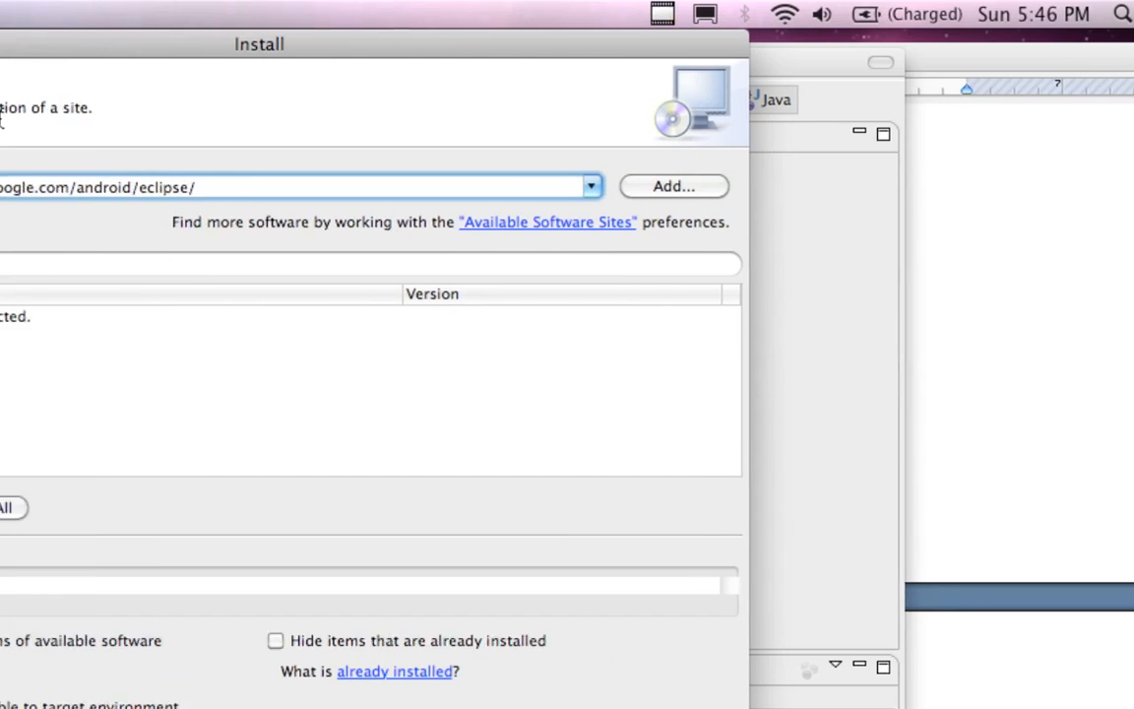
left_click_drag(240, 43, 223, 43)
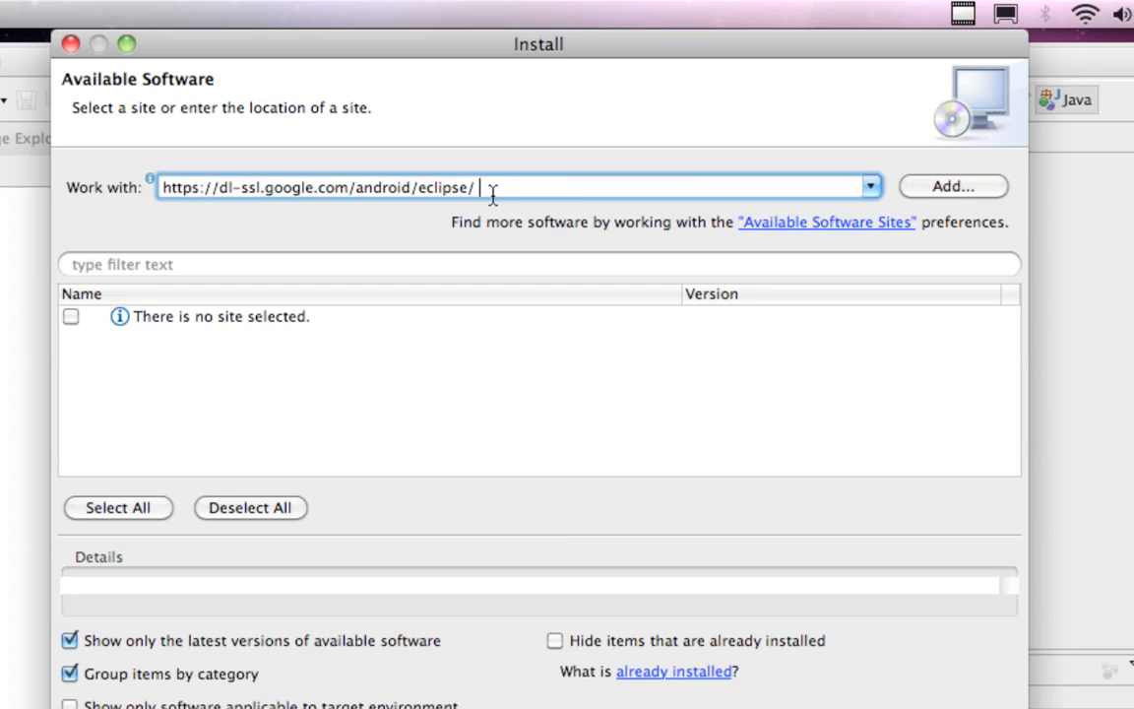
left_click(936, 189)
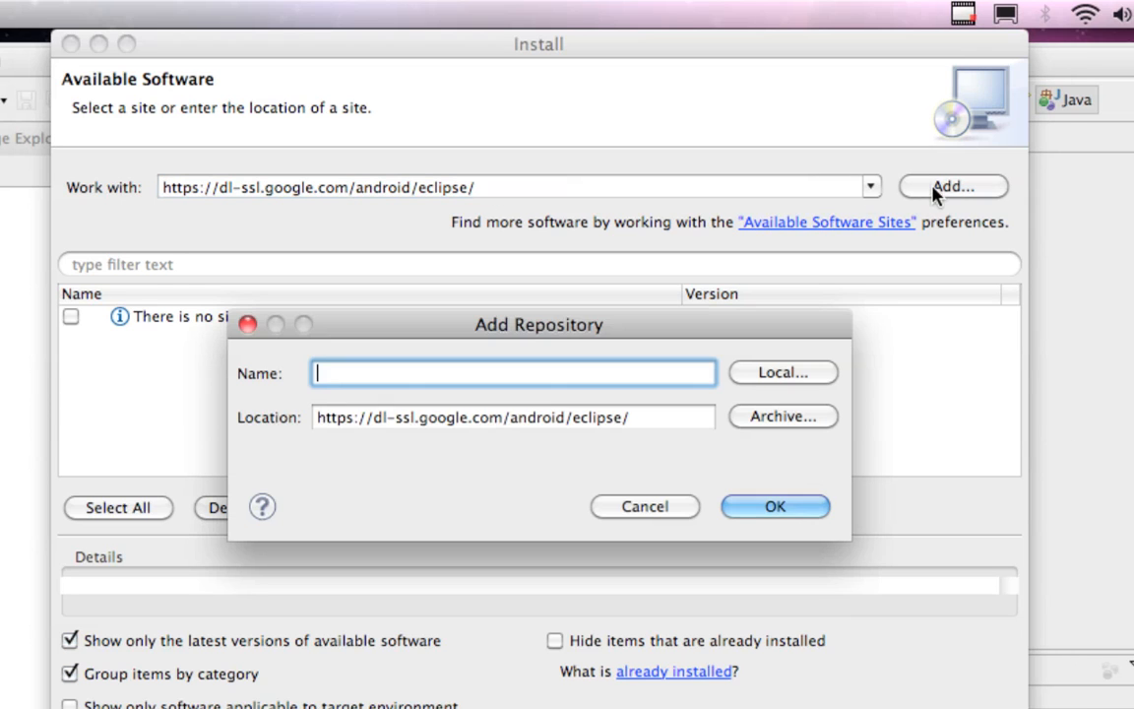
right_click(561, 374)
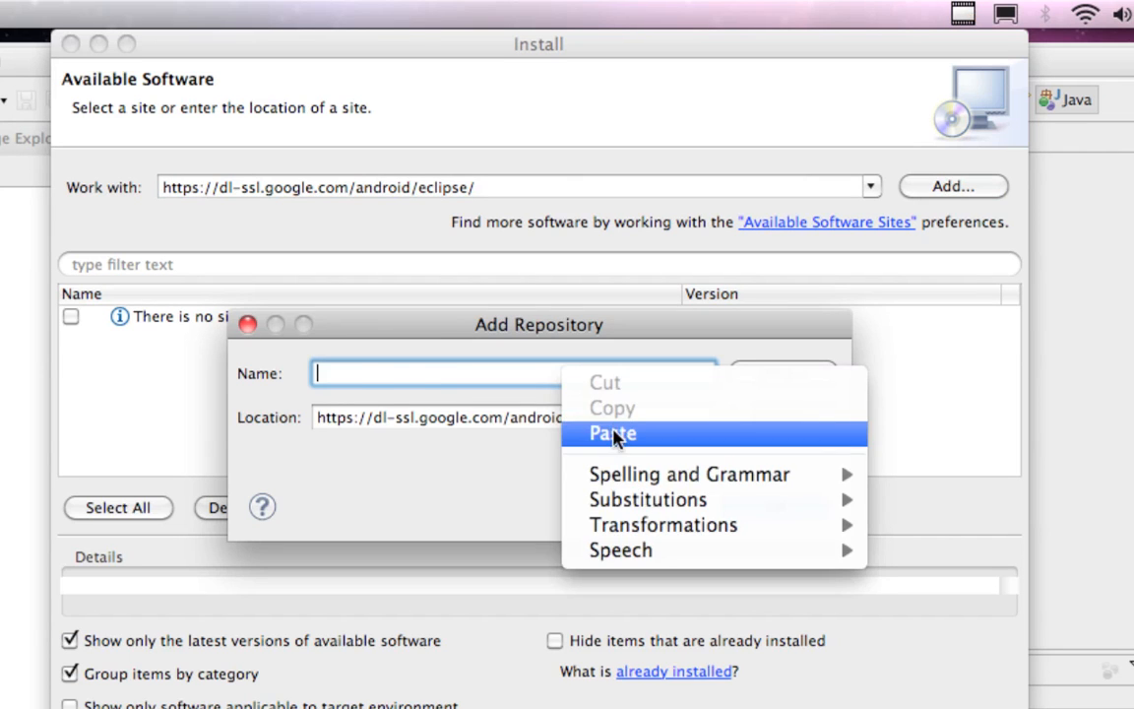
left_click(615, 434)
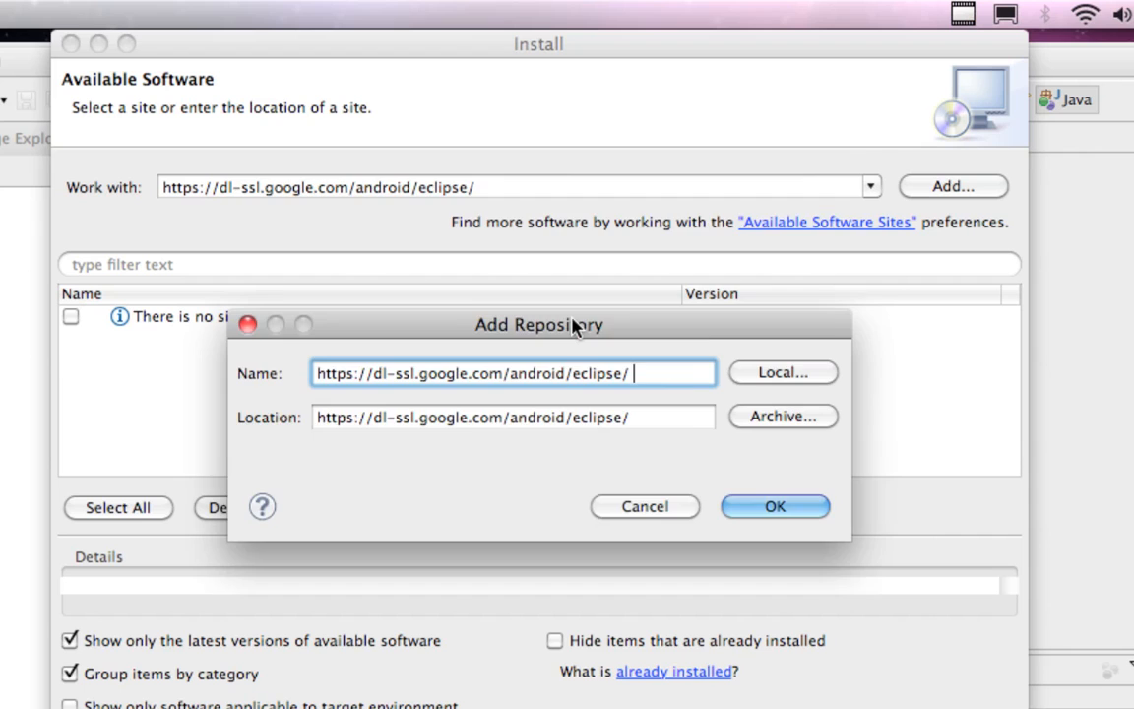
left_click_drag(575, 323, 591, 131)
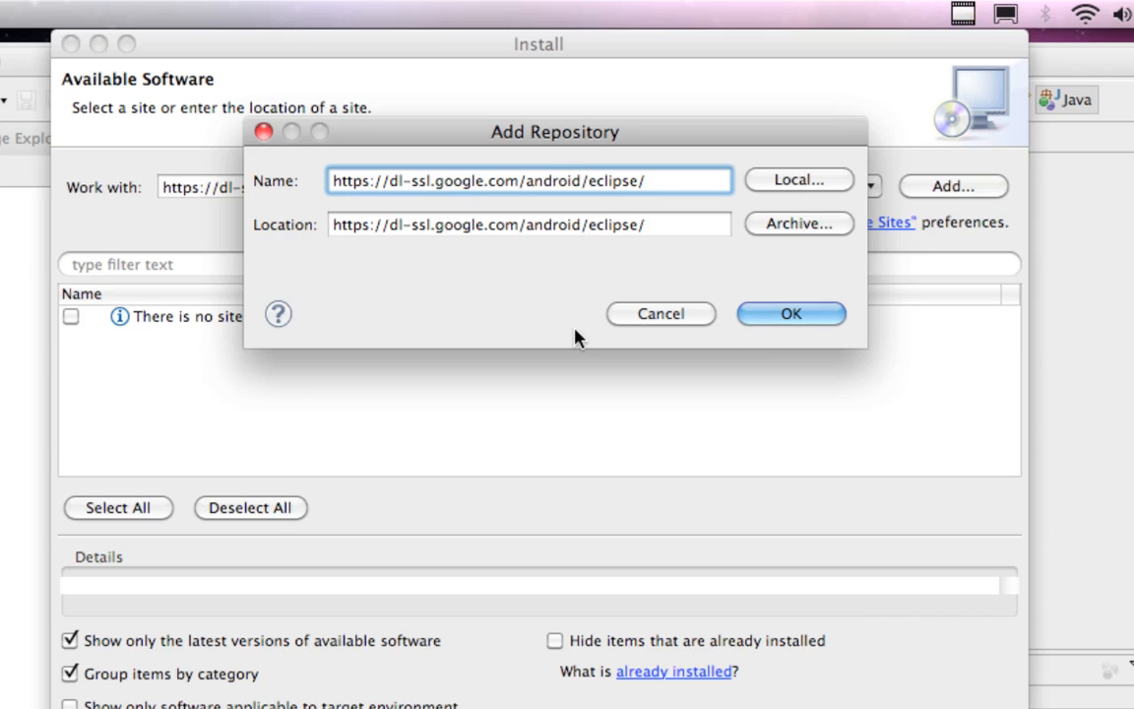
left_click(772, 320)
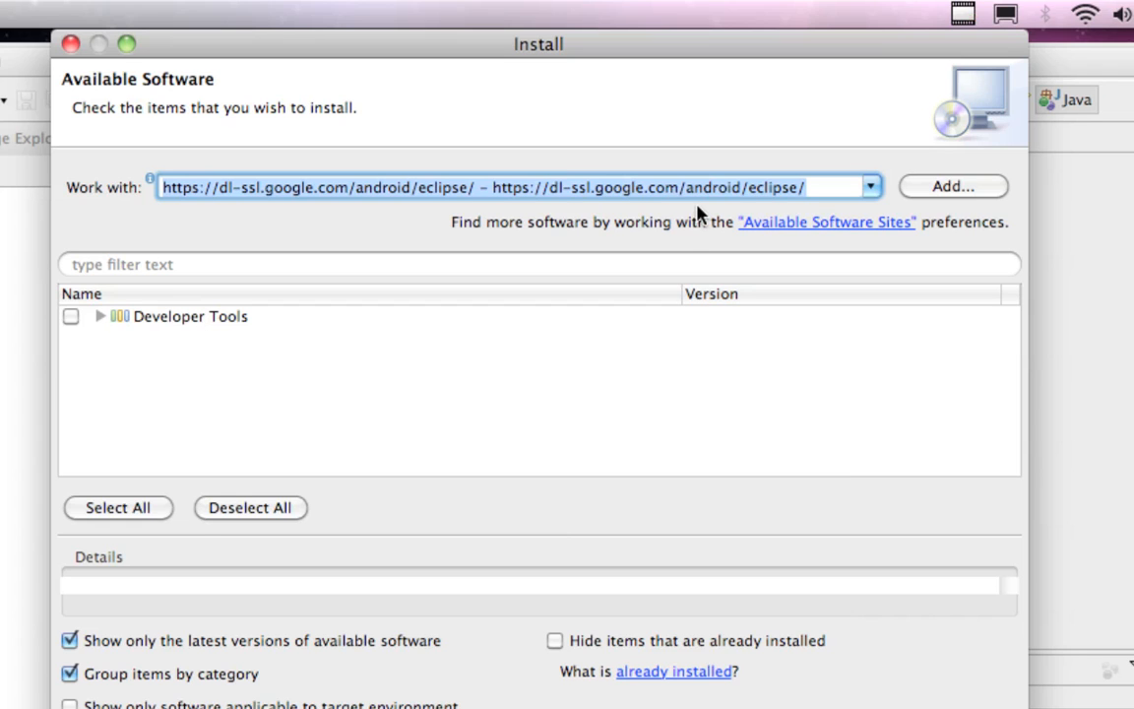
Select the whole Developer Tools category, including its Android components, and proceed to the install details
left_click(72, 317)
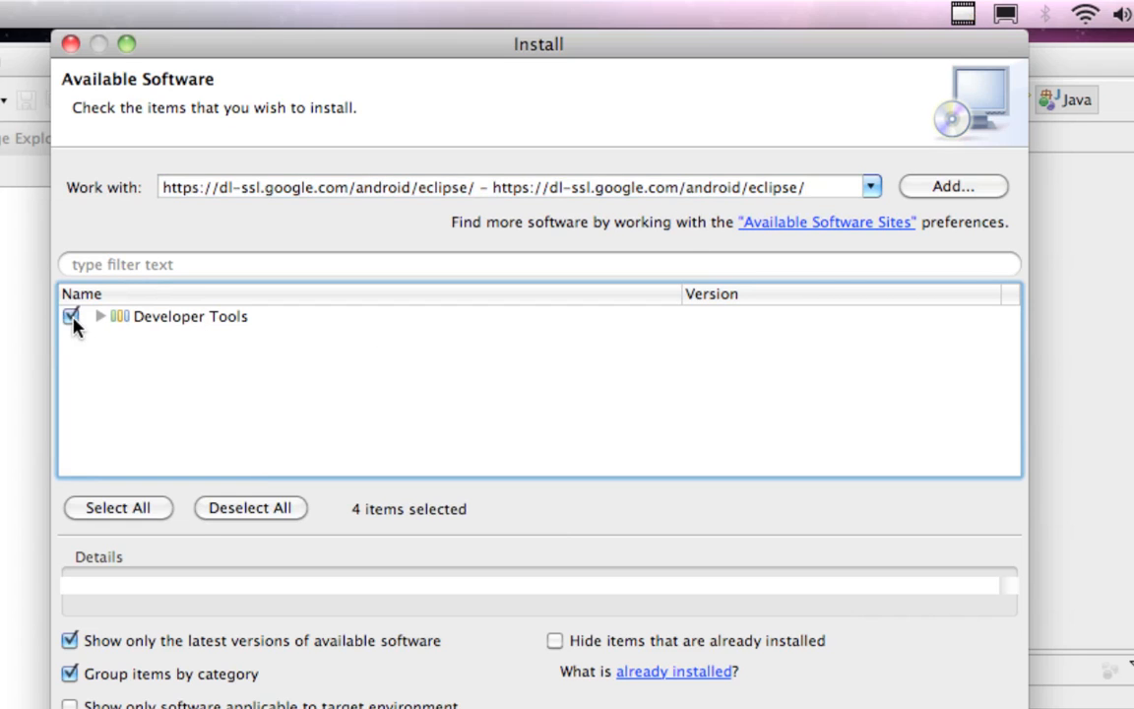
left_click(98, 319)
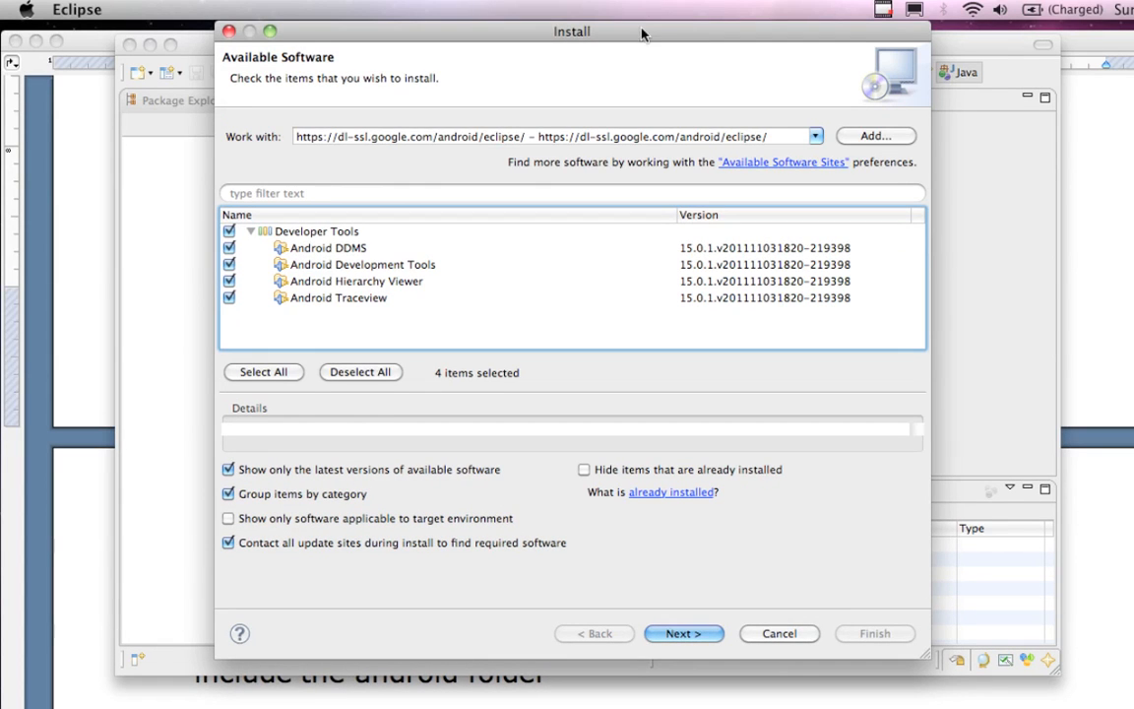
left_click_drag(639, 17, 604, 21)
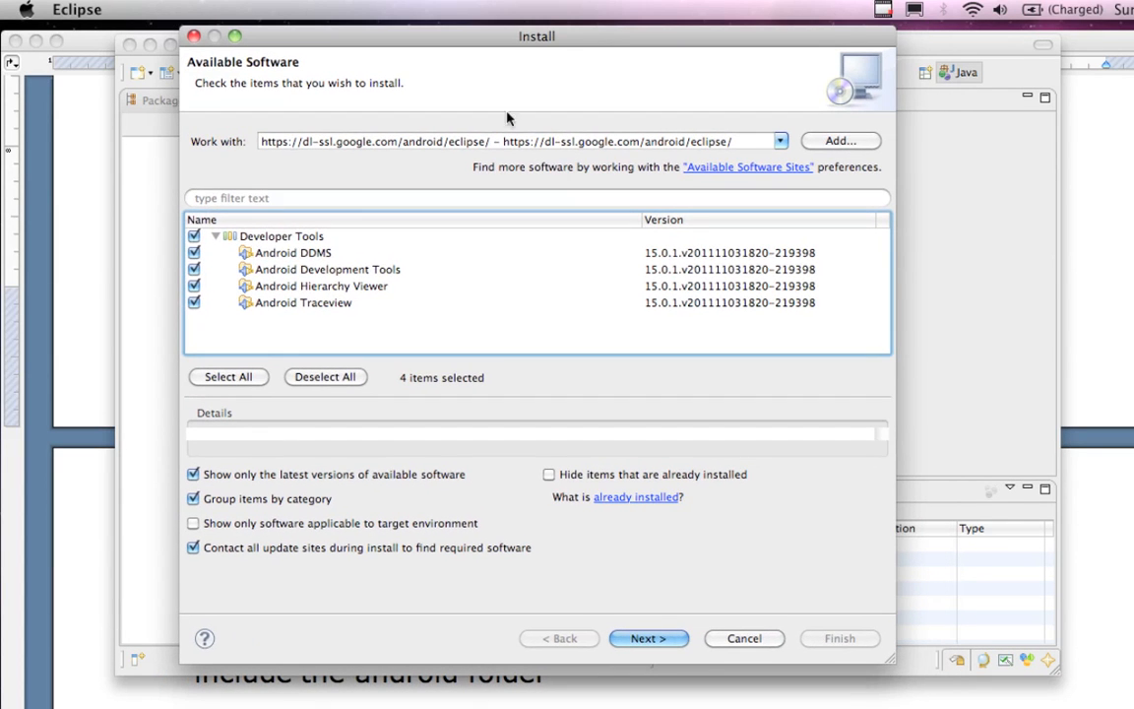
left_click(215, 236)
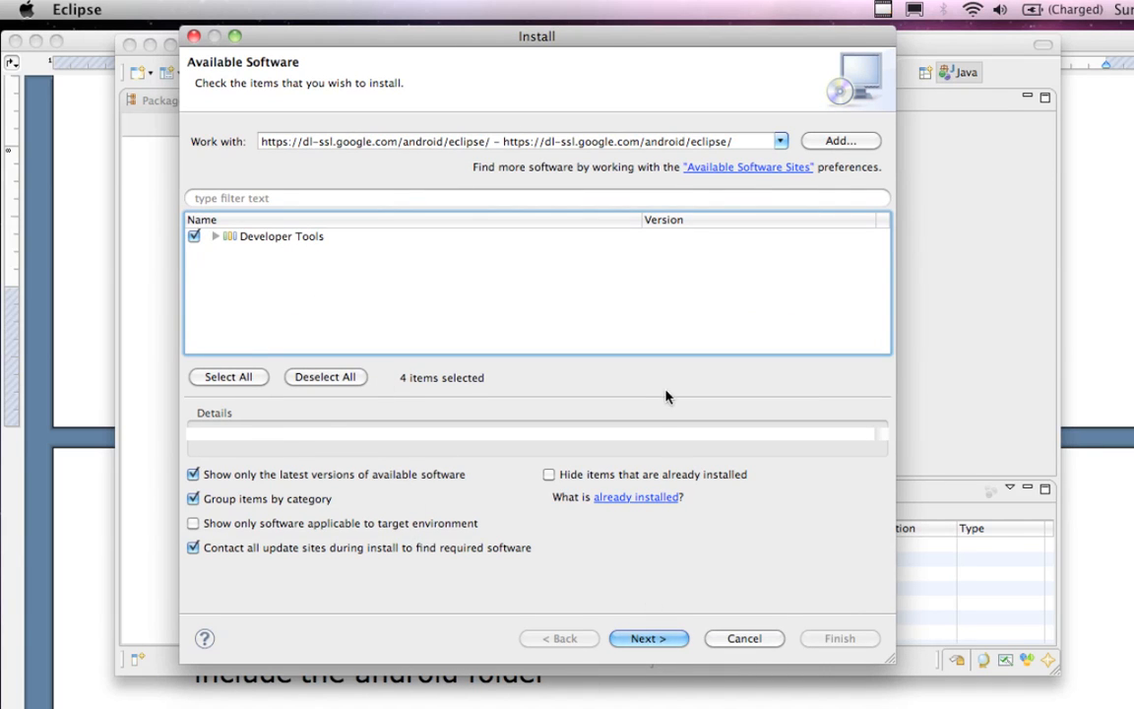
left_click(656, 640)
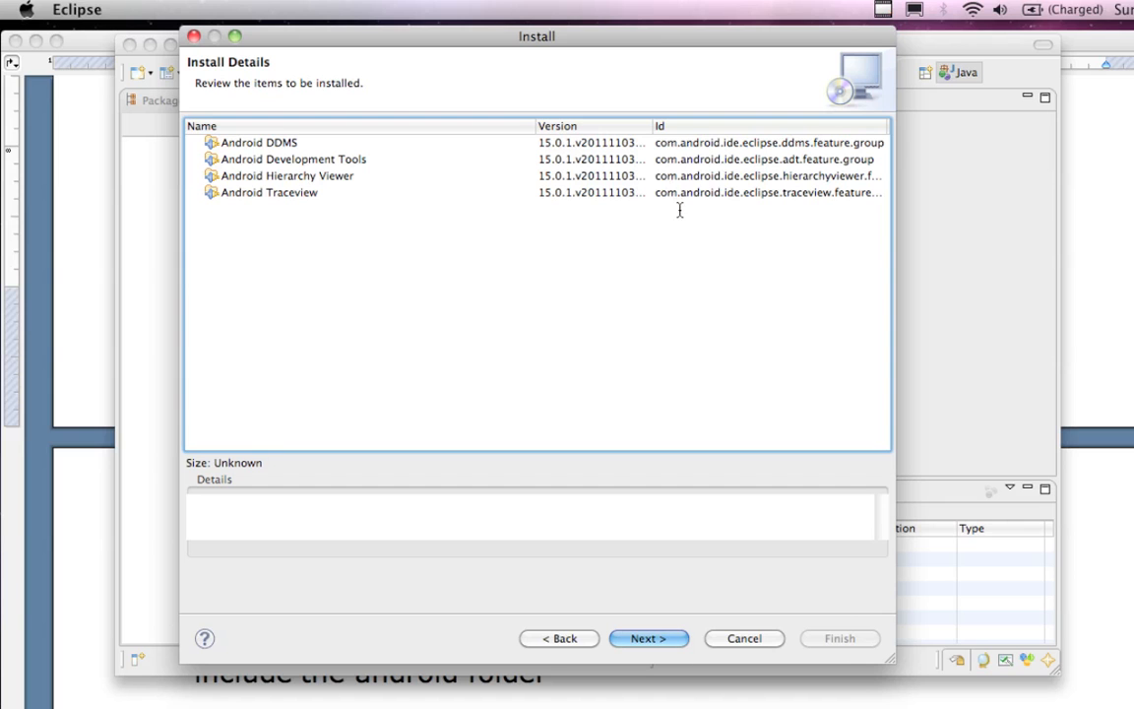
Accept the terms of the license agreements and start installing the Android developer tools
left_click(648, 639)
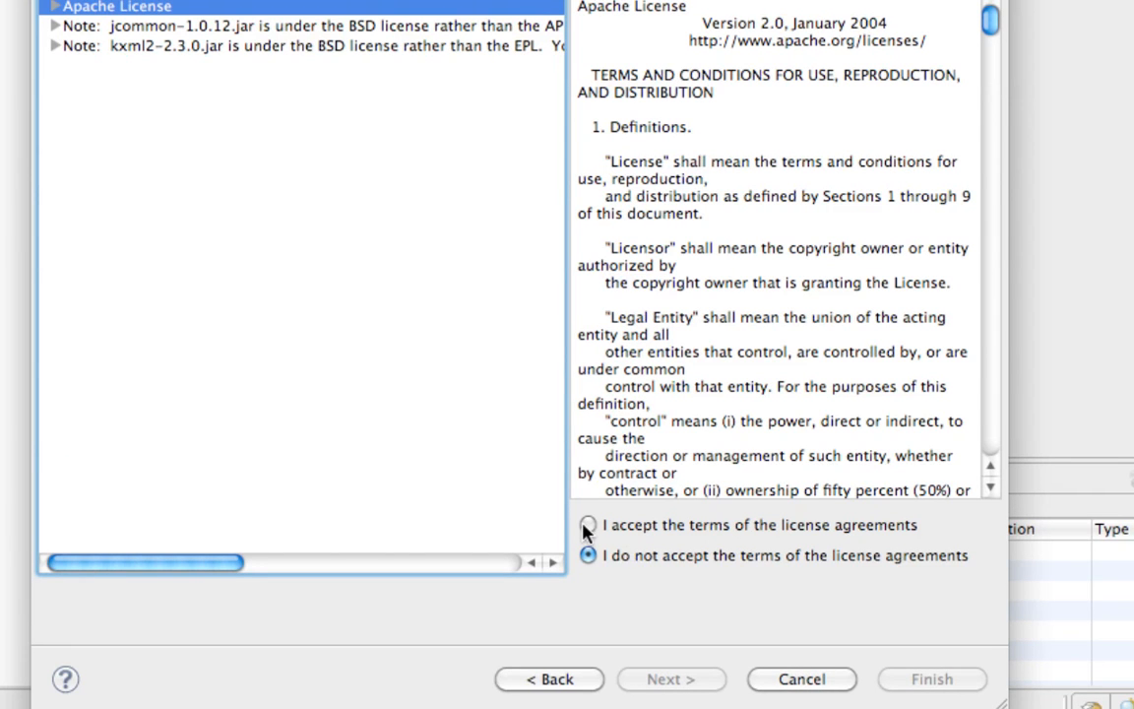
left_click(588, 527)
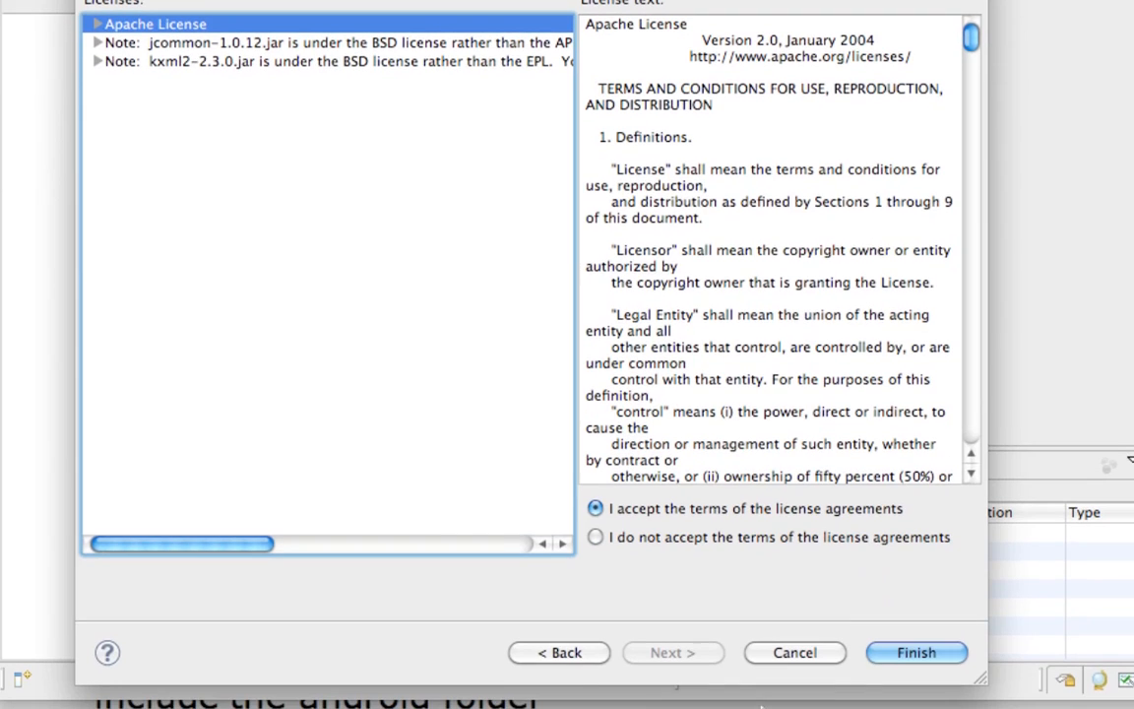
left_click(896, 655)
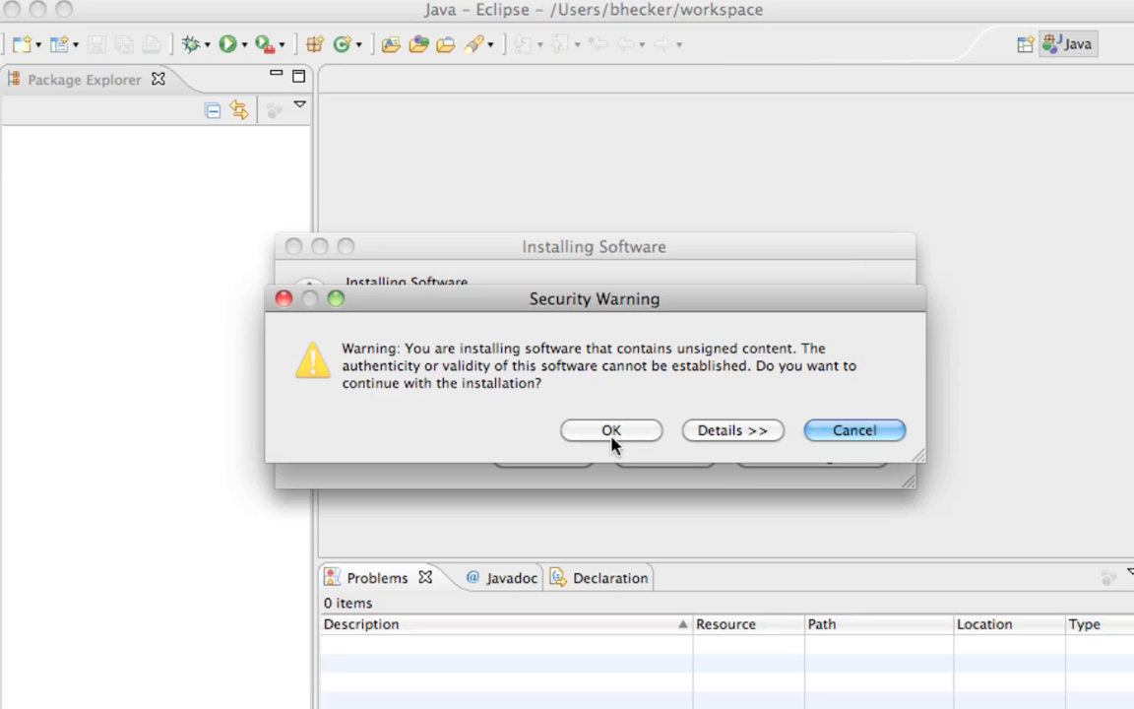
Allow the installation of the unsigned content and restart Eclipse to apply the changes
left_click_drag(653, 298, 692, 152)
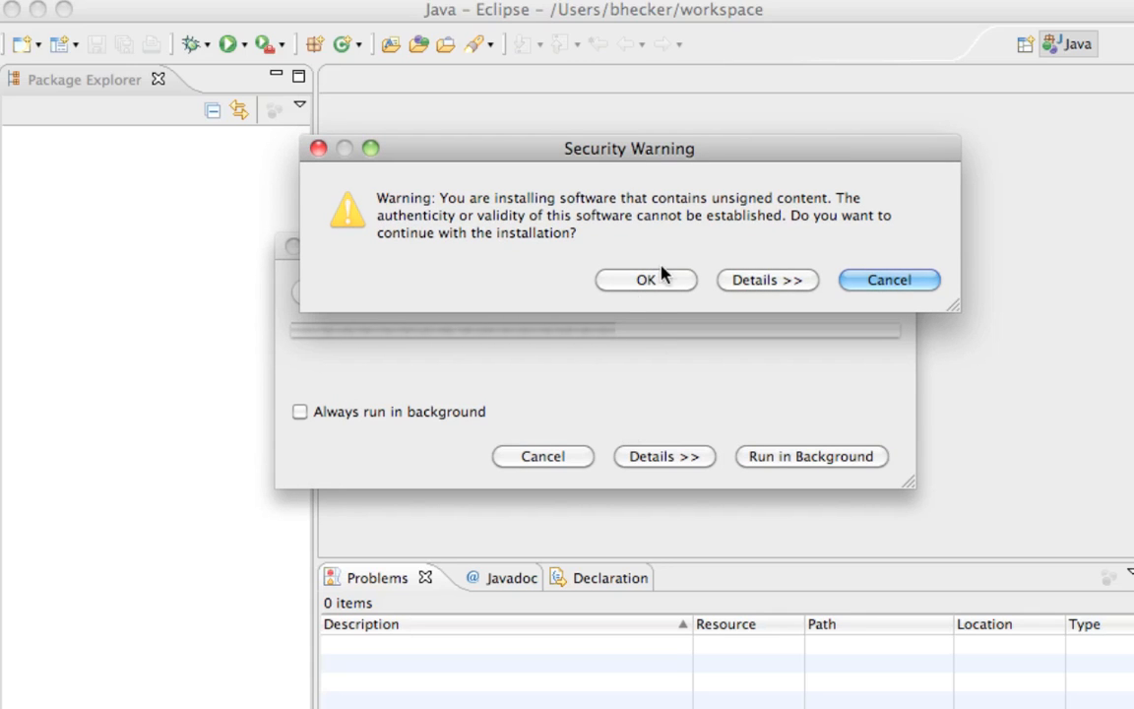
left_click(641, 286)
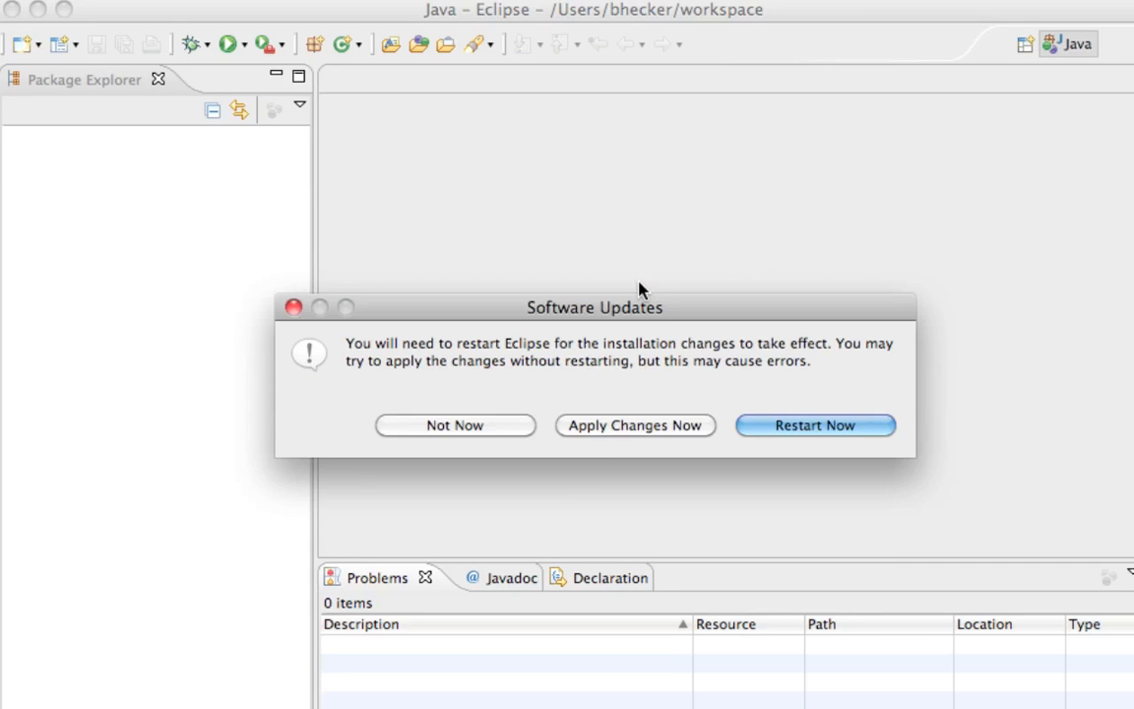
left_click_drag(638, 311, 638, 232)
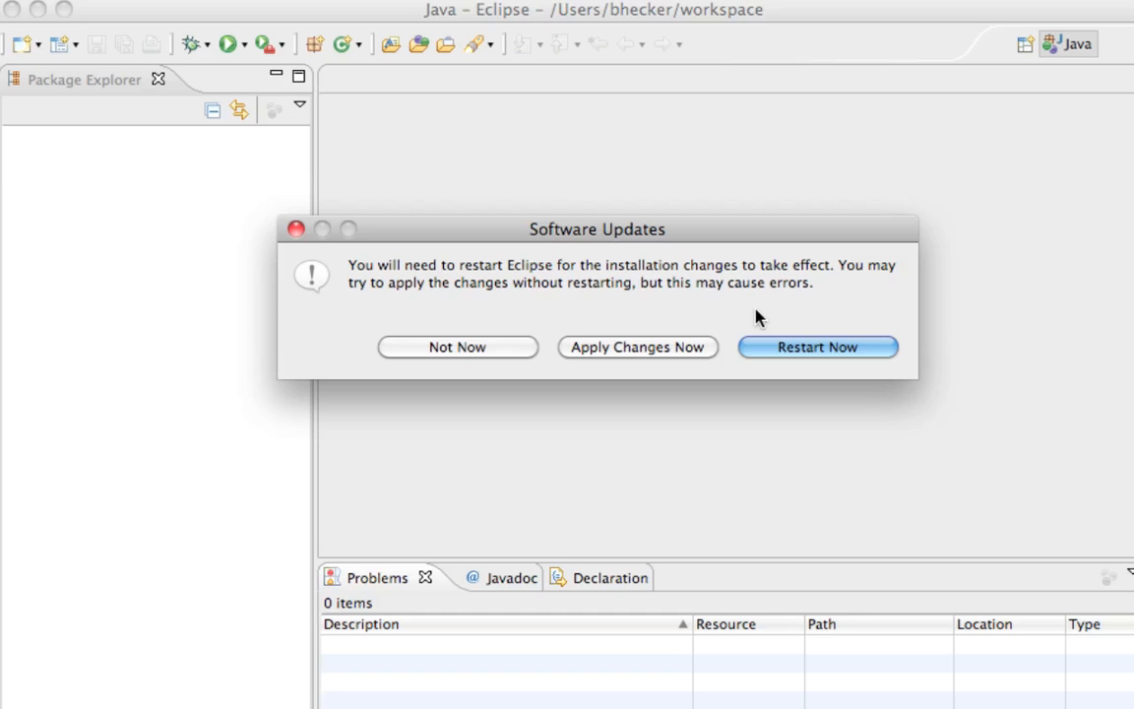
left_click(796, 349)
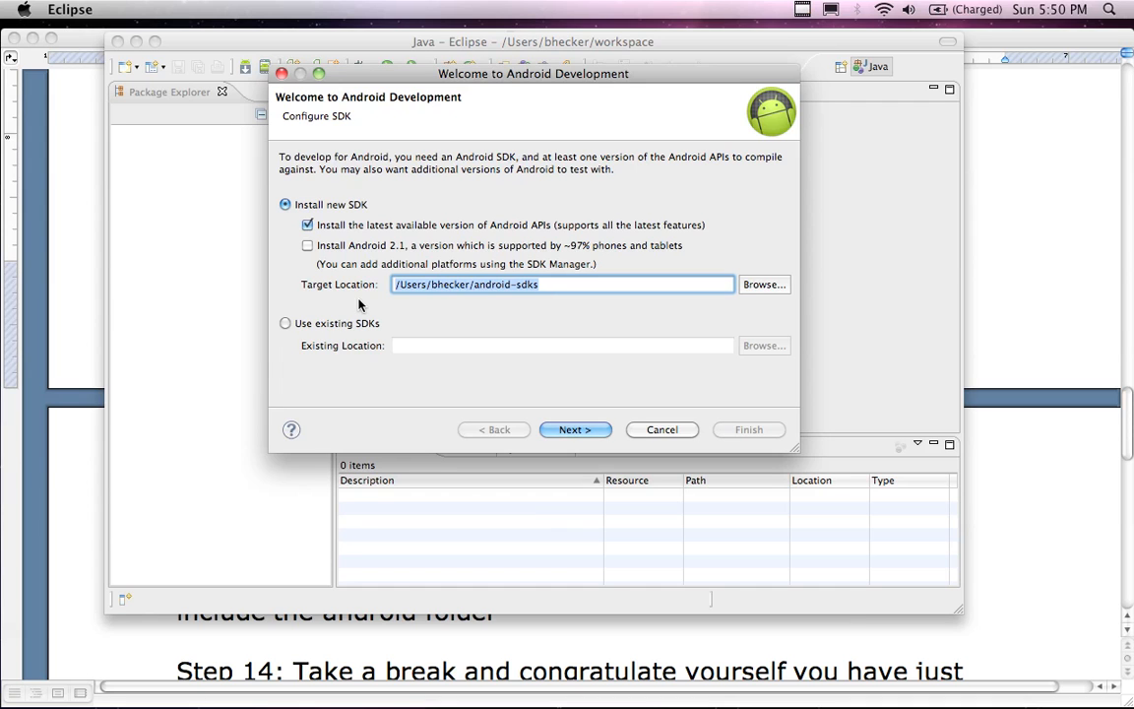
Change the new SDK's target location to the android folder in the user's home directory
left_click(628, 286)
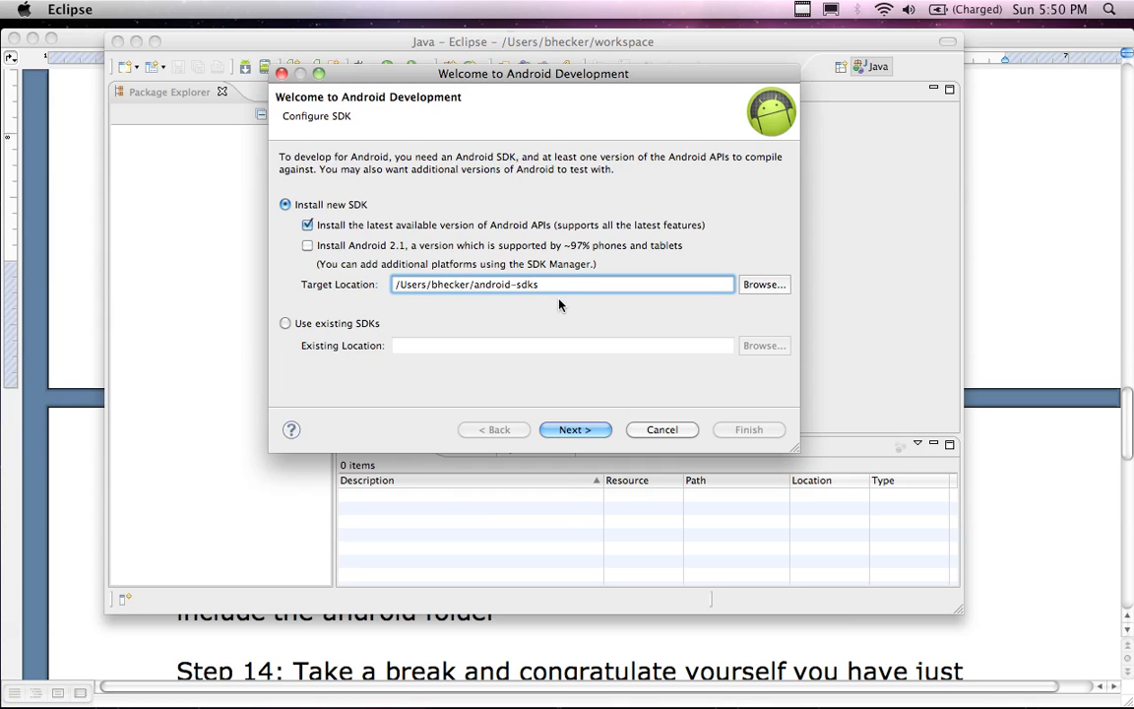
key("BackSpace")
key("BackSpace")
key("BackSpace")
key("BackSpace")
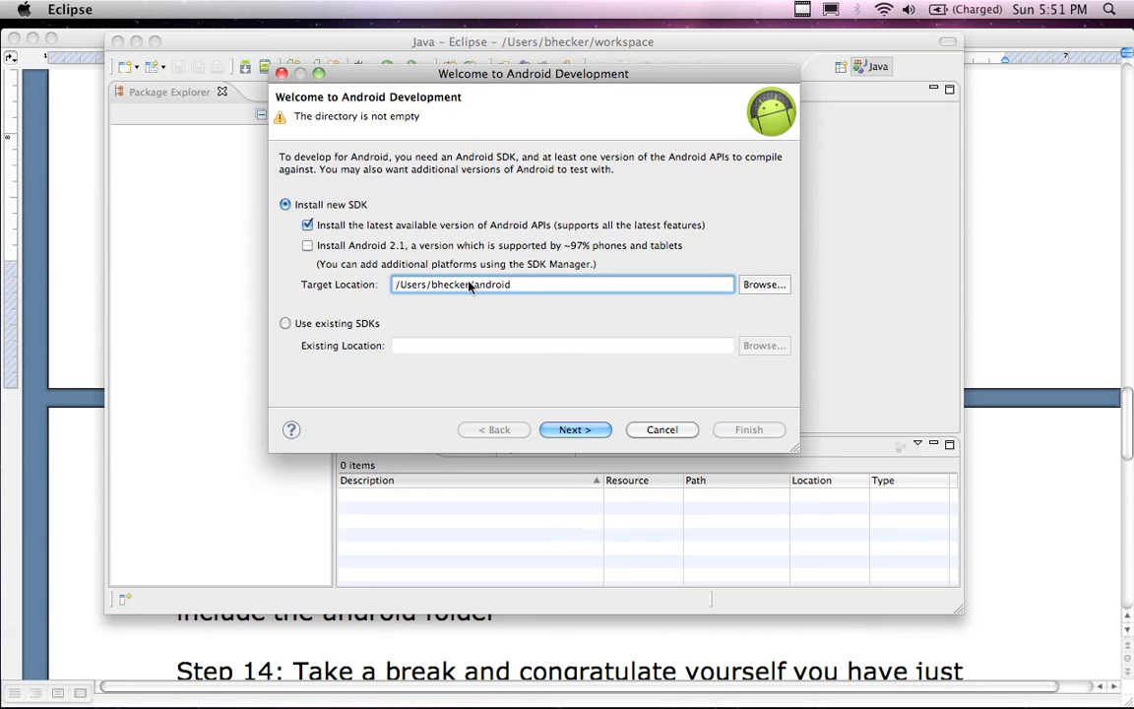
Switch to Finder to check the android, eclipse and workspace folders in the home folder, and return to Eclipse's Android SDK setup
left_click(165, 29)
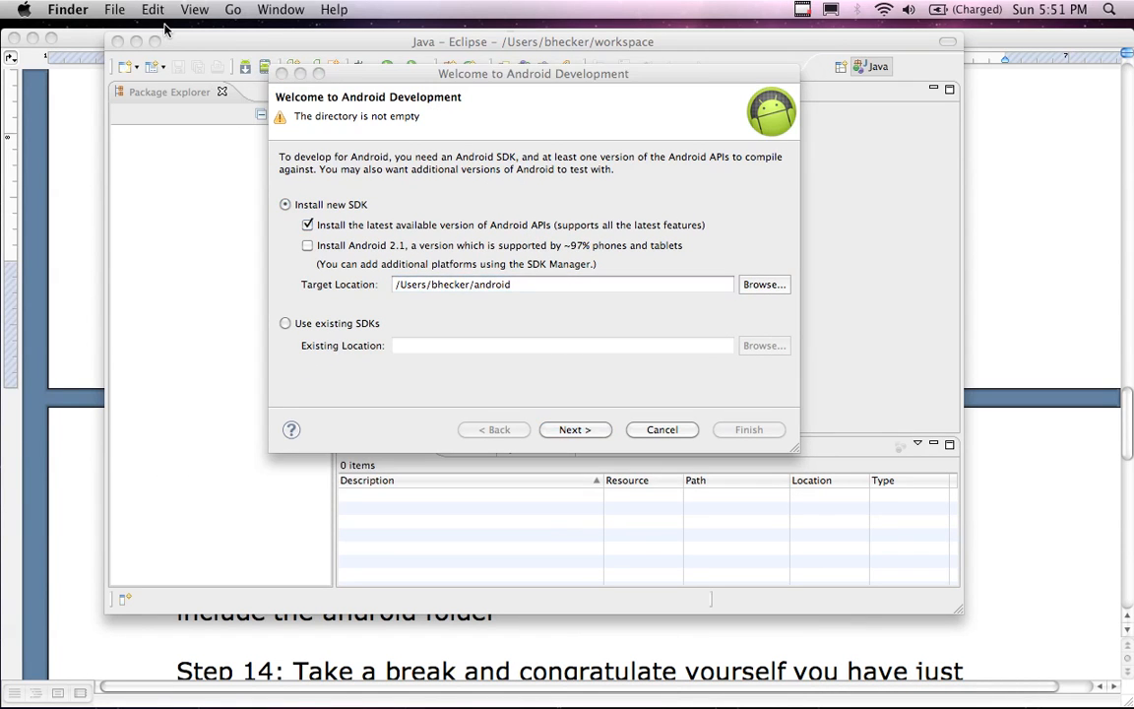
left_click(226, 12)
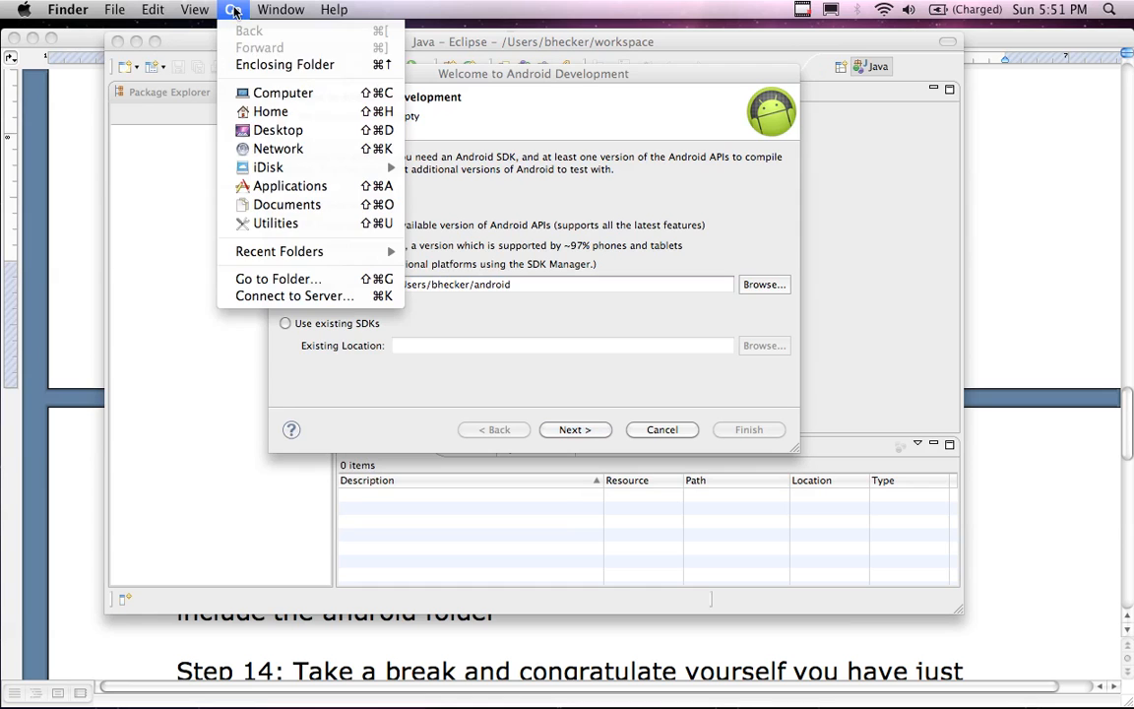
left_click(267, 114)
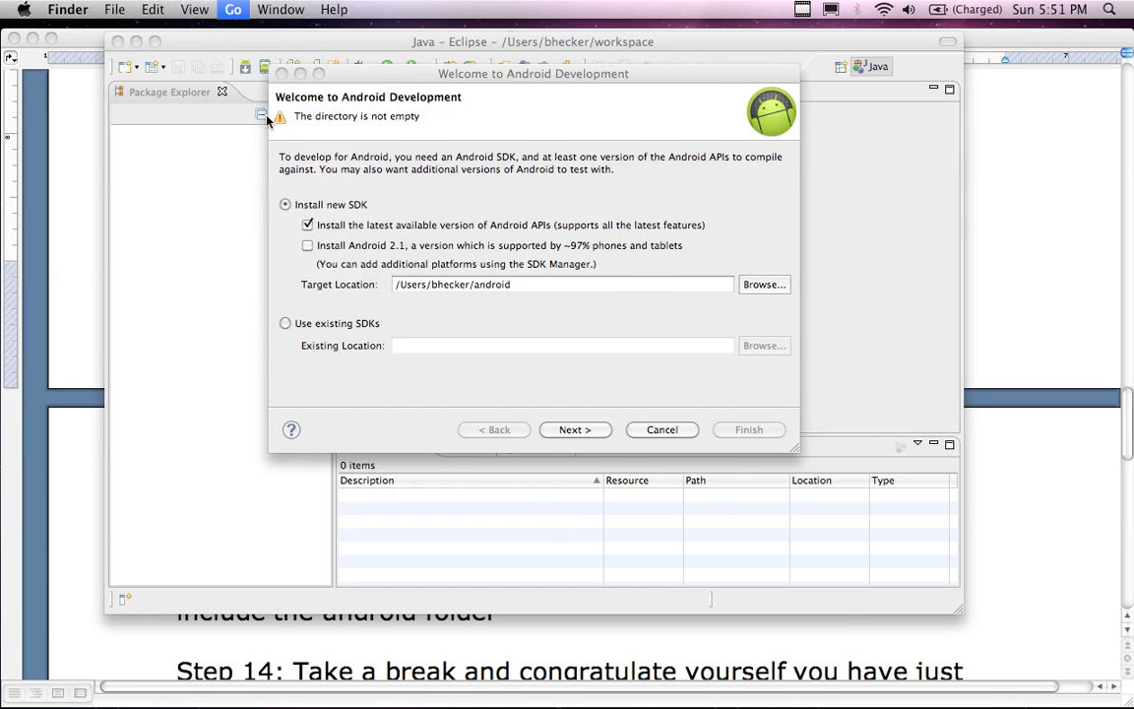
left_click(301, 438)
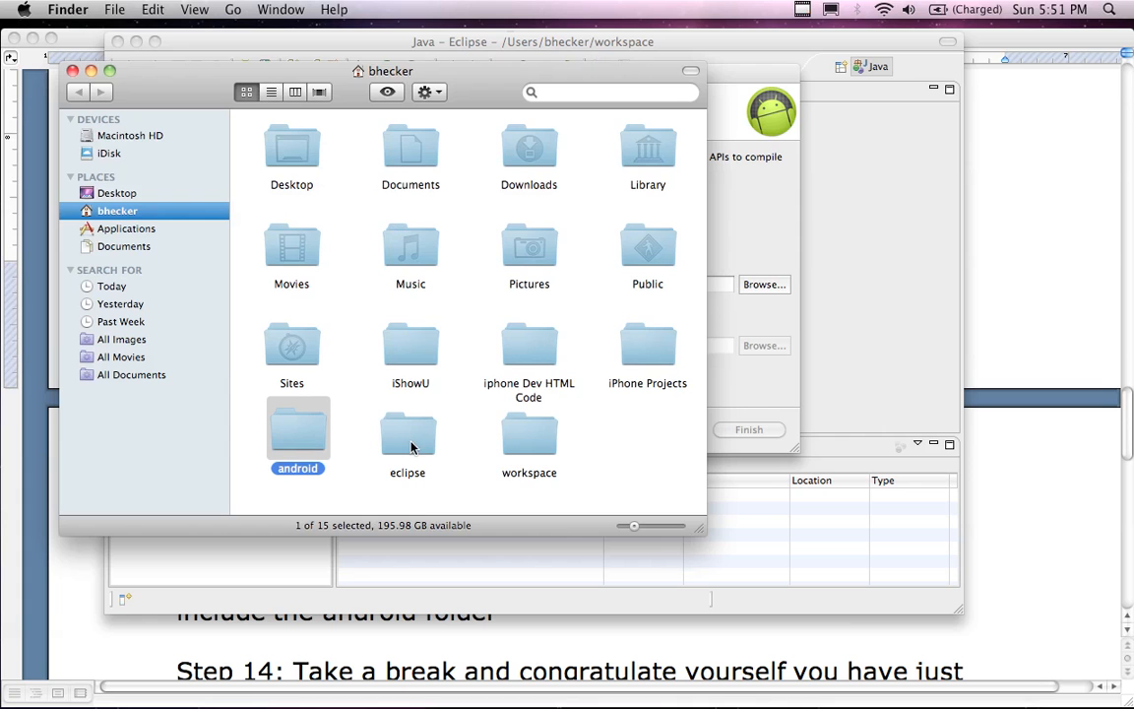
left_click(741, 76)
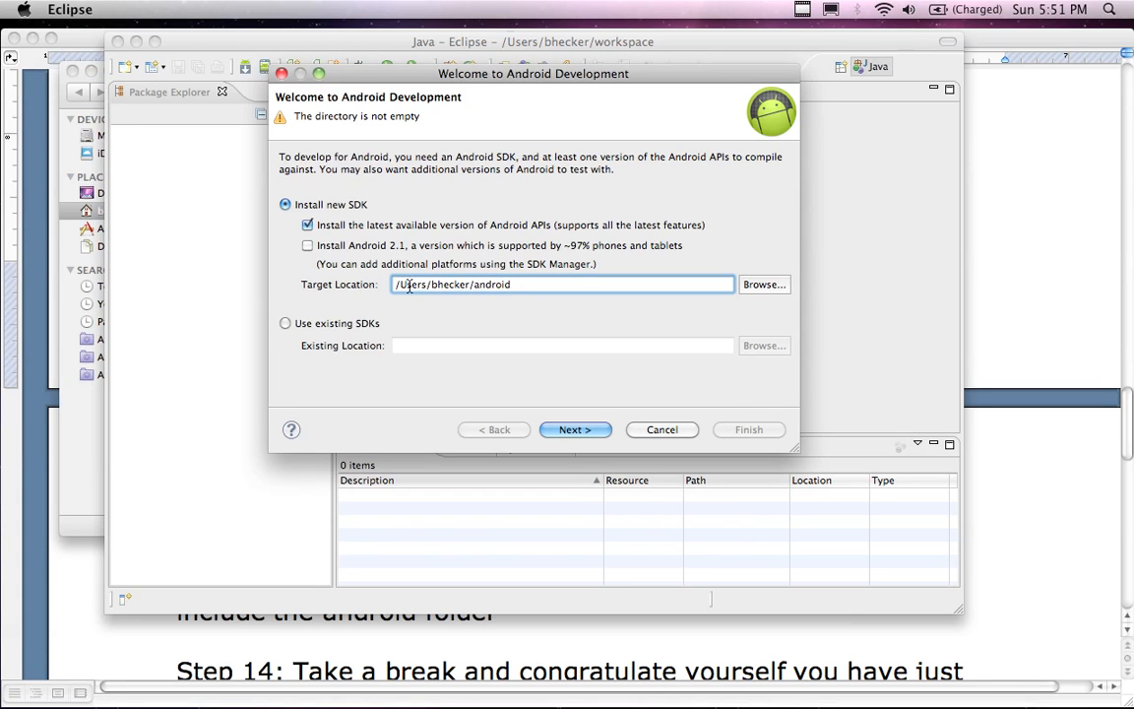
left_click(61, 77)
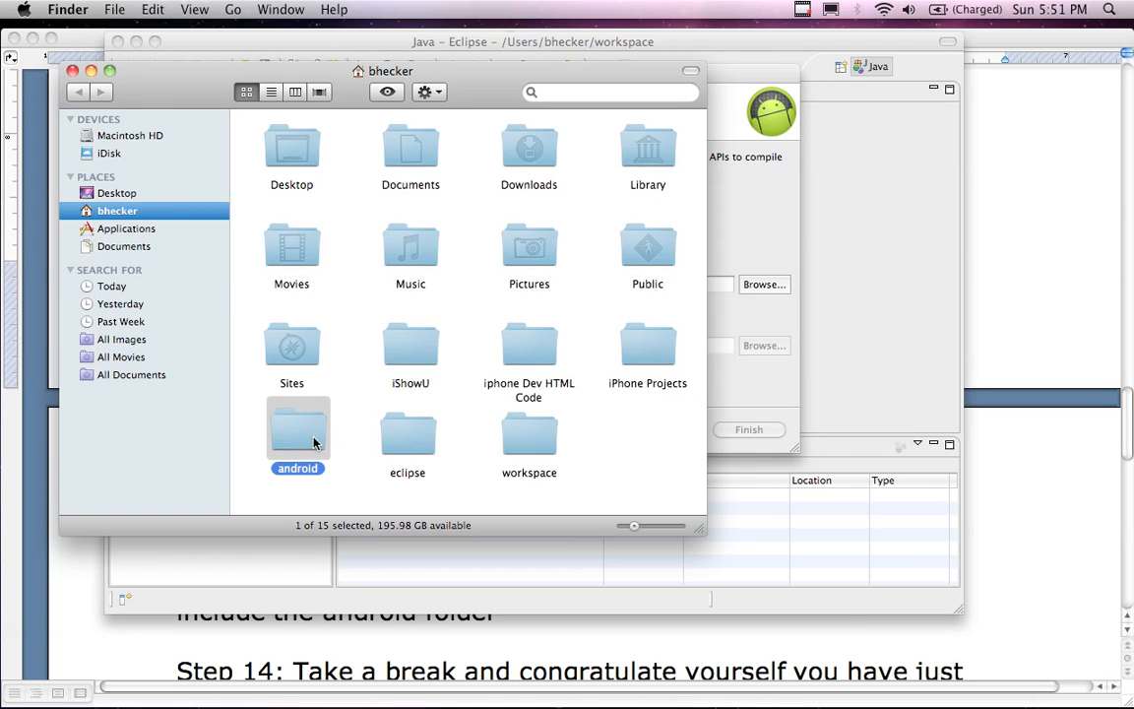
left_click(386, 443)
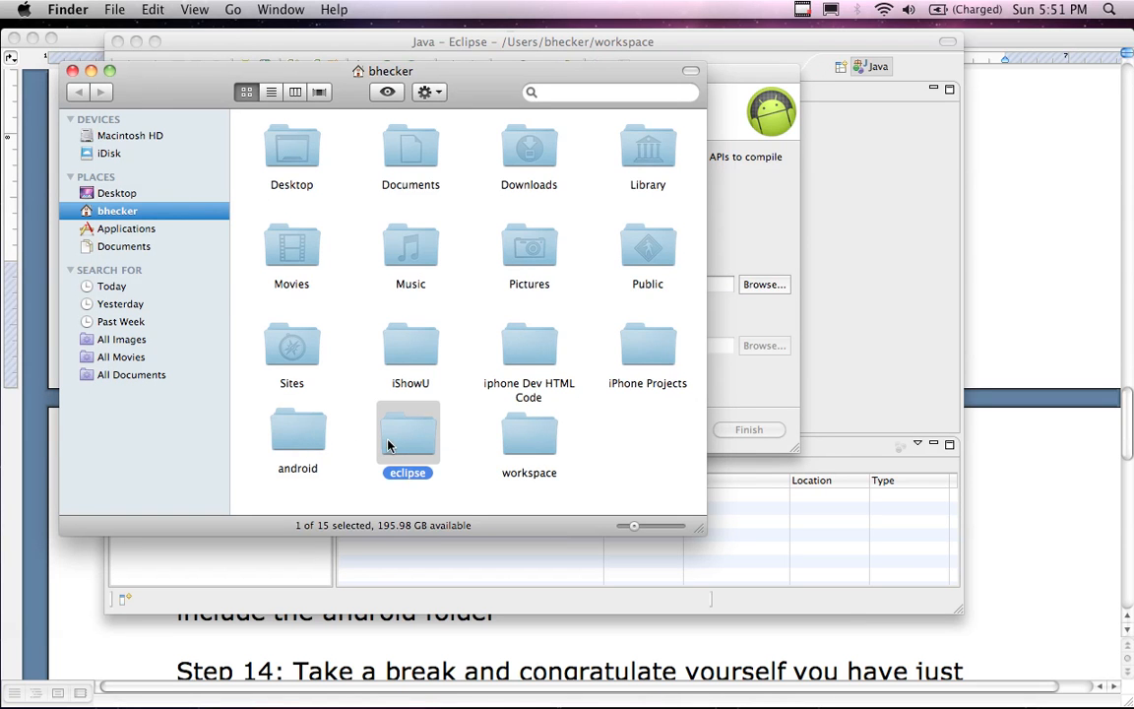
left_click(529, 453)
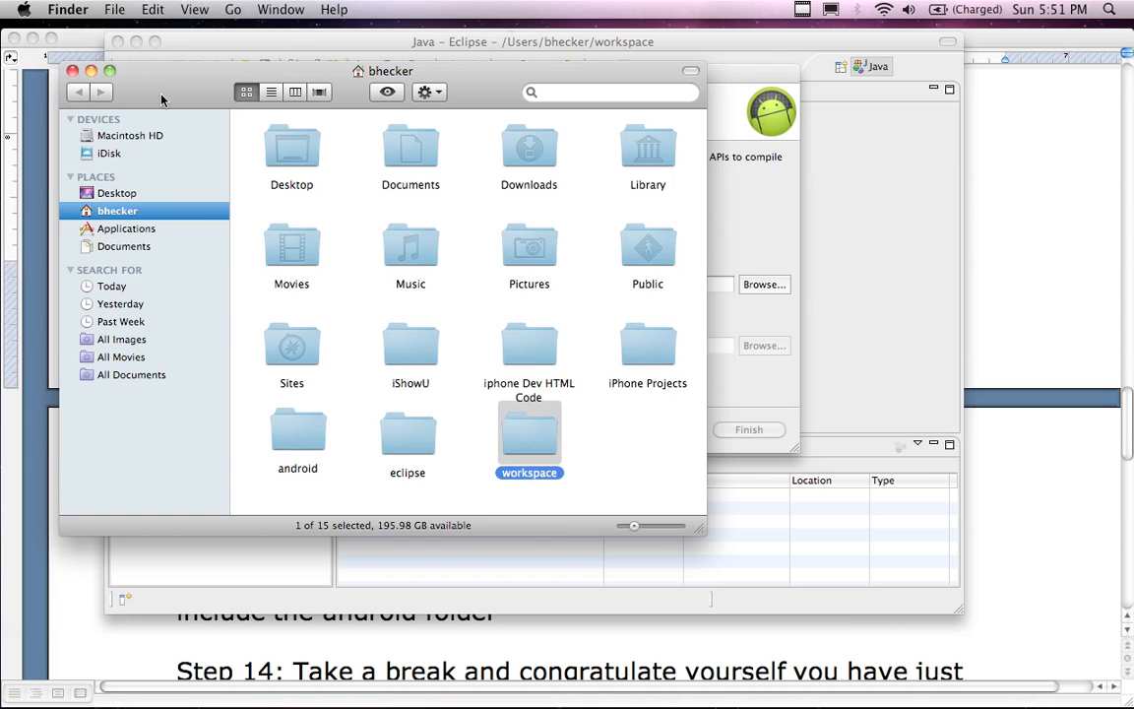
left_click(71, 71)
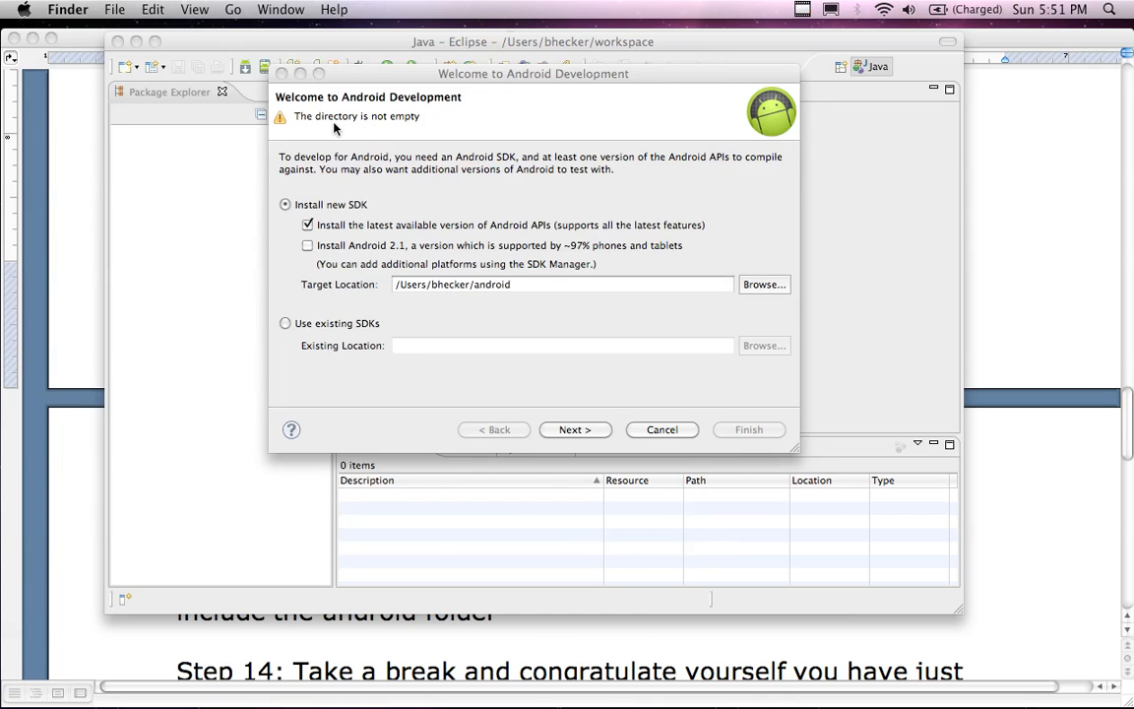
left_click(391, 114)
left_click_drag(429, 75, 387, 73)
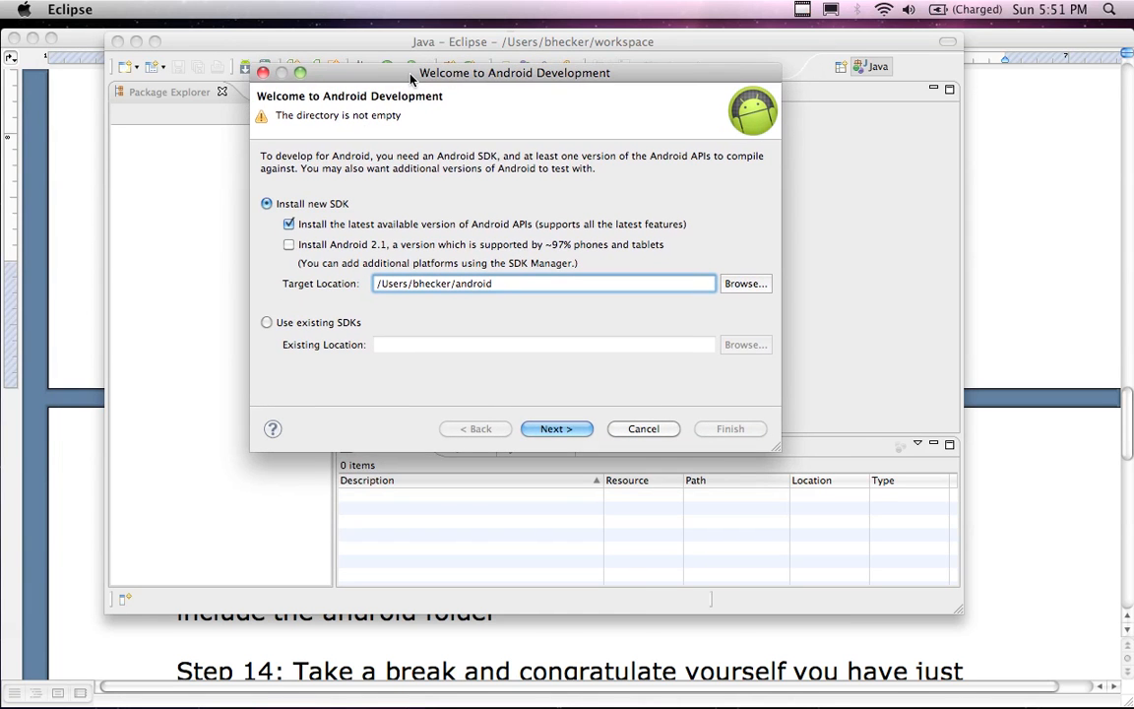
Continue the Android SDK setup, decline sending usage statistics to Google, and finish the setup wizard
left_click(553, 429)
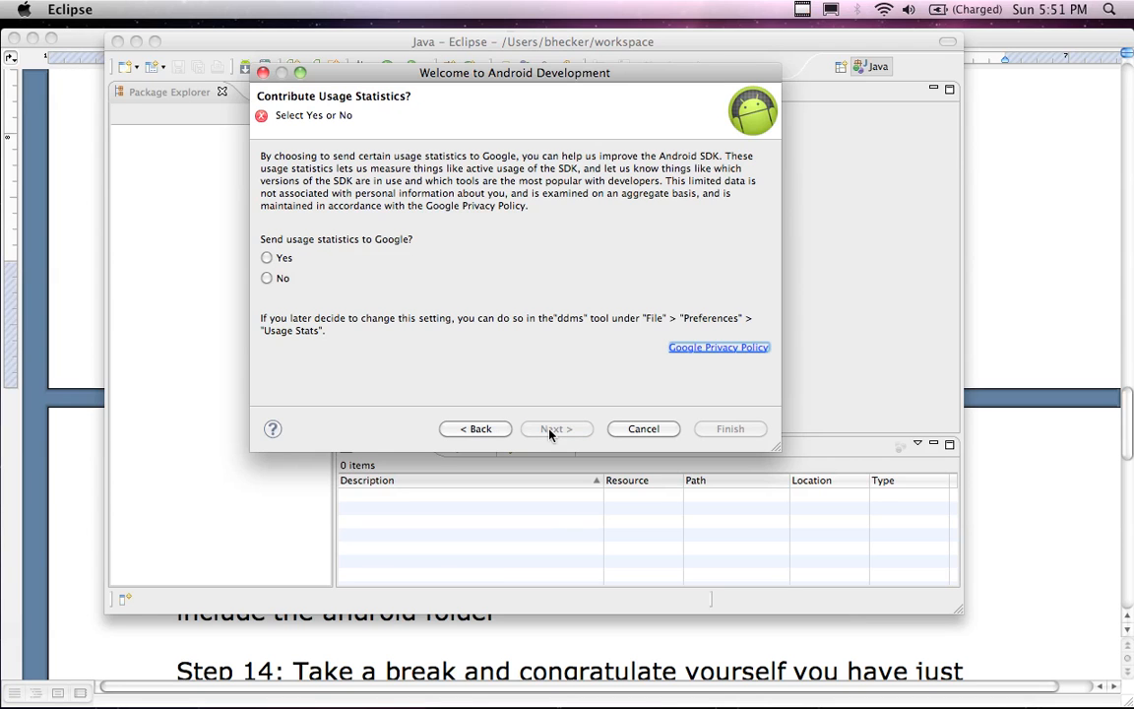
left_click(266, 279)
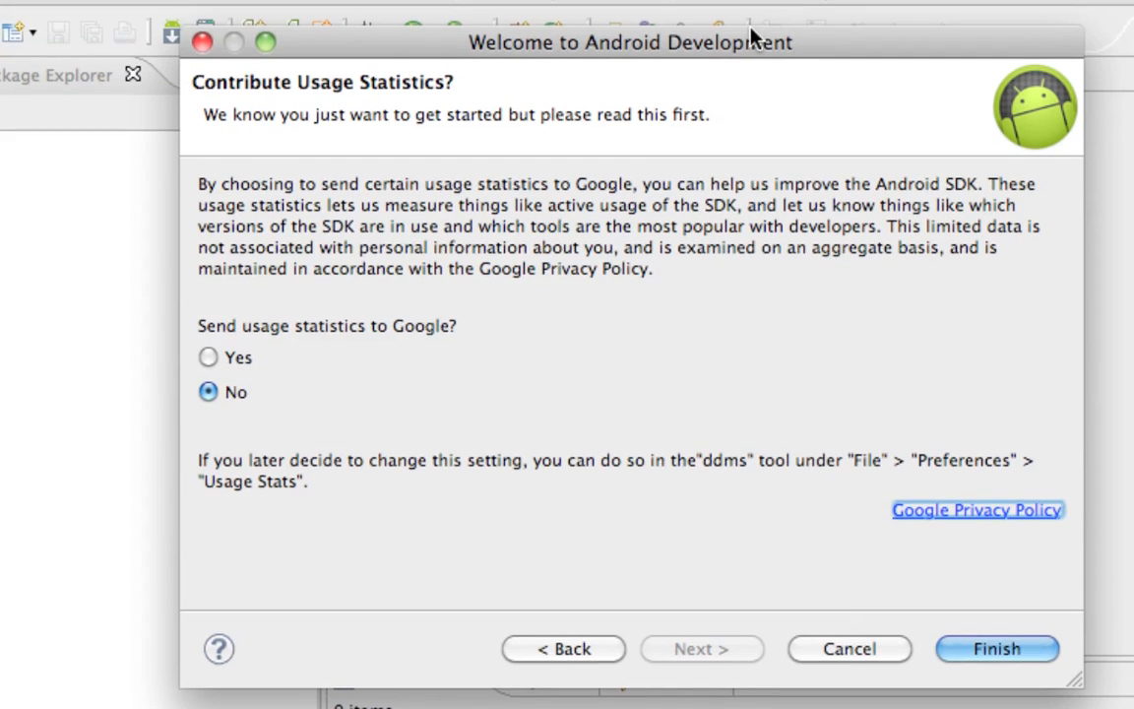
left_click_drag(751, 33, 701, 20)
left_click(947, 634)
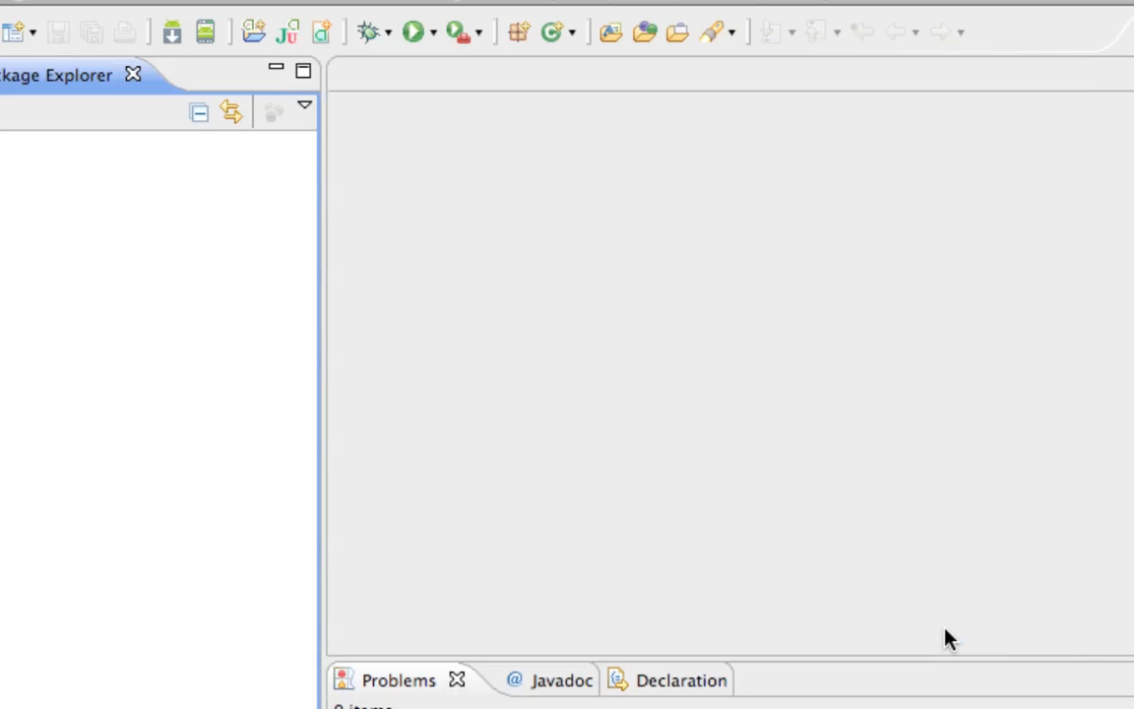
Accept all licenses for the Android SDK Tools, Platform-tools and Android 4.0 platform packages, and start installing them
left_click_drag(778, 402, 630, 182)
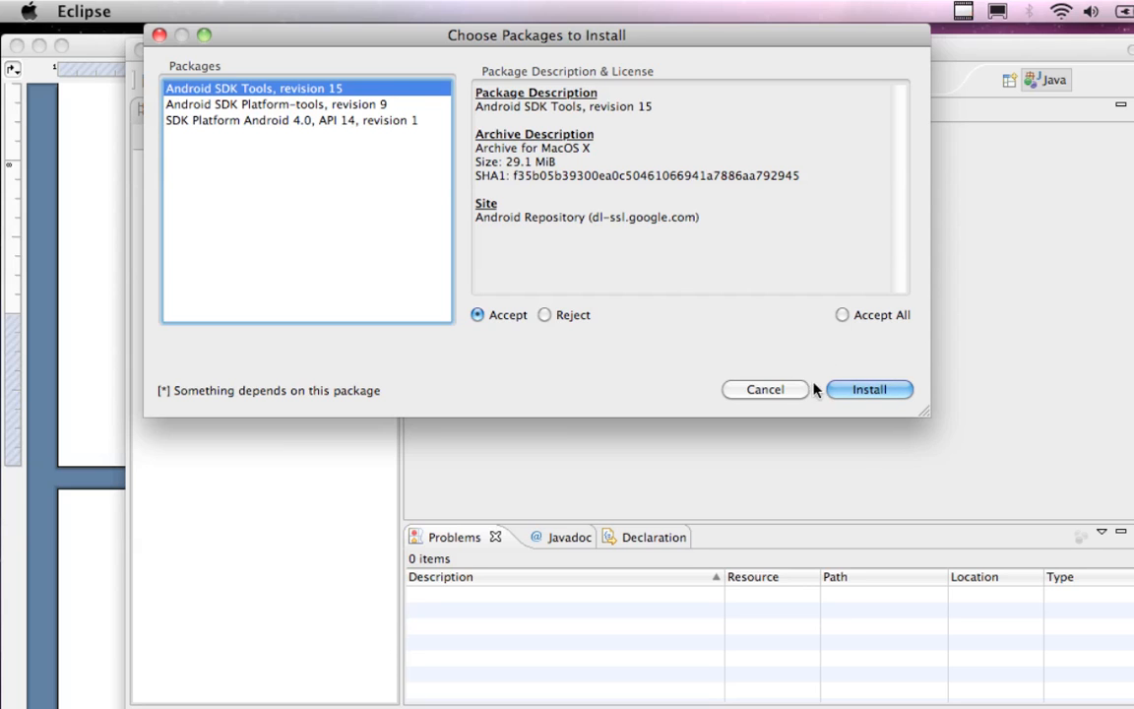
left_click(843, 315)
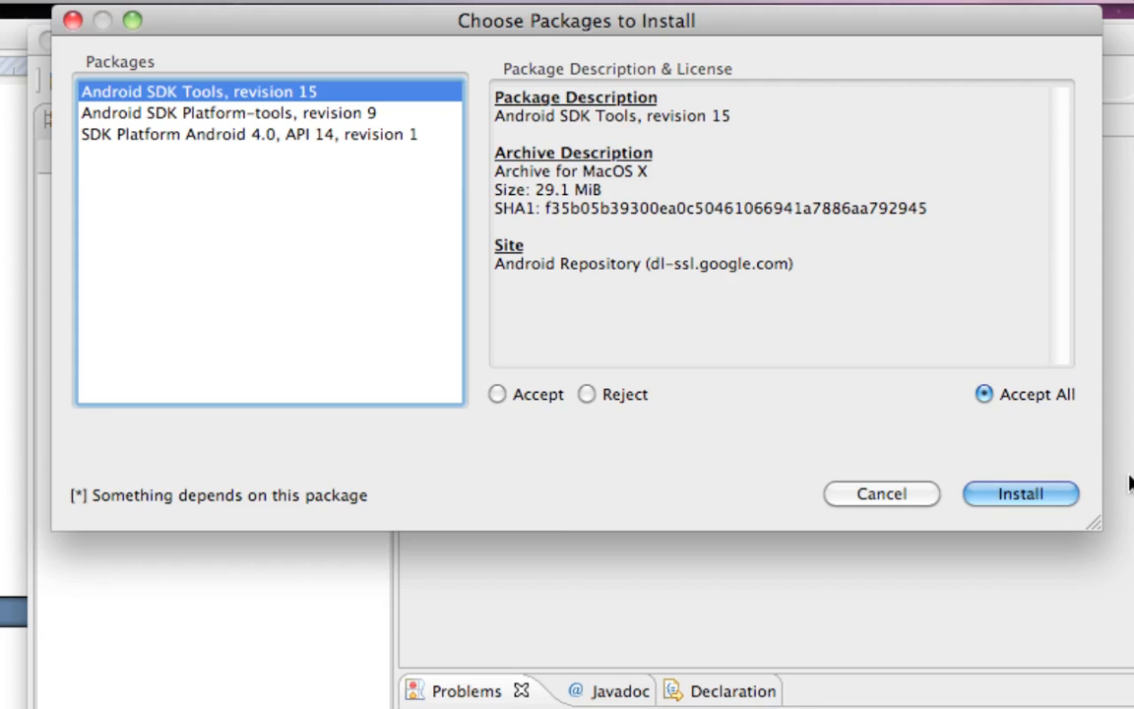
left_click(1032, 495)
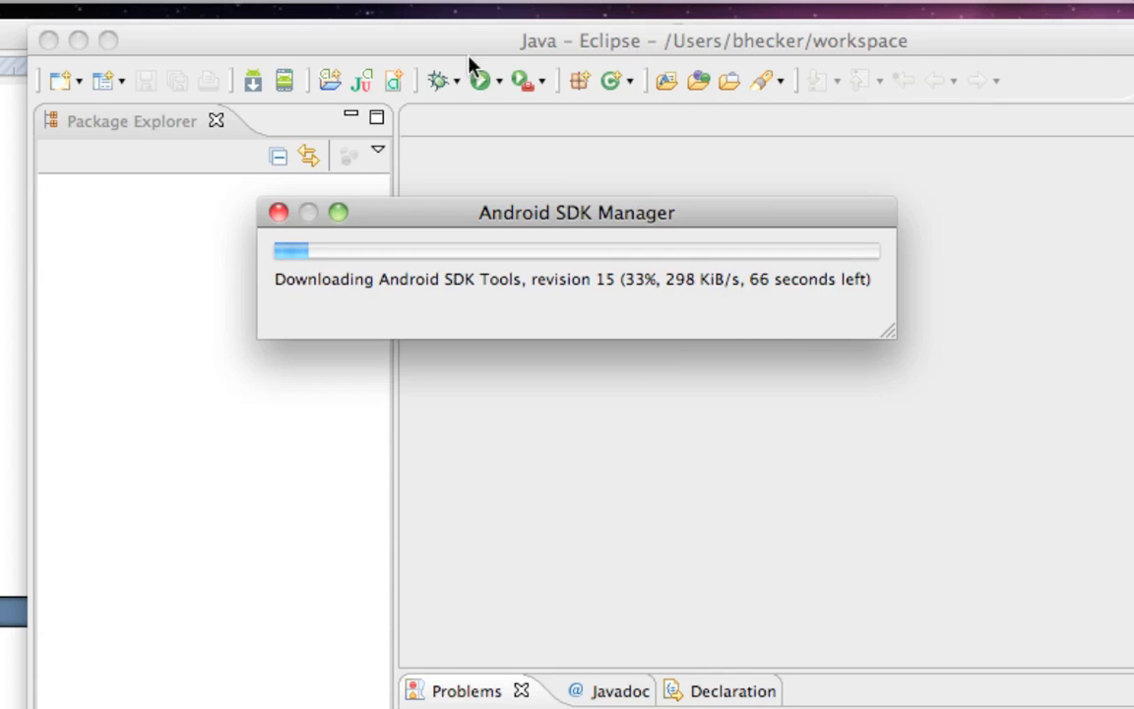
Switch to the Android Install.doc document in Word to check the installation instructions
left_click(13, 109)
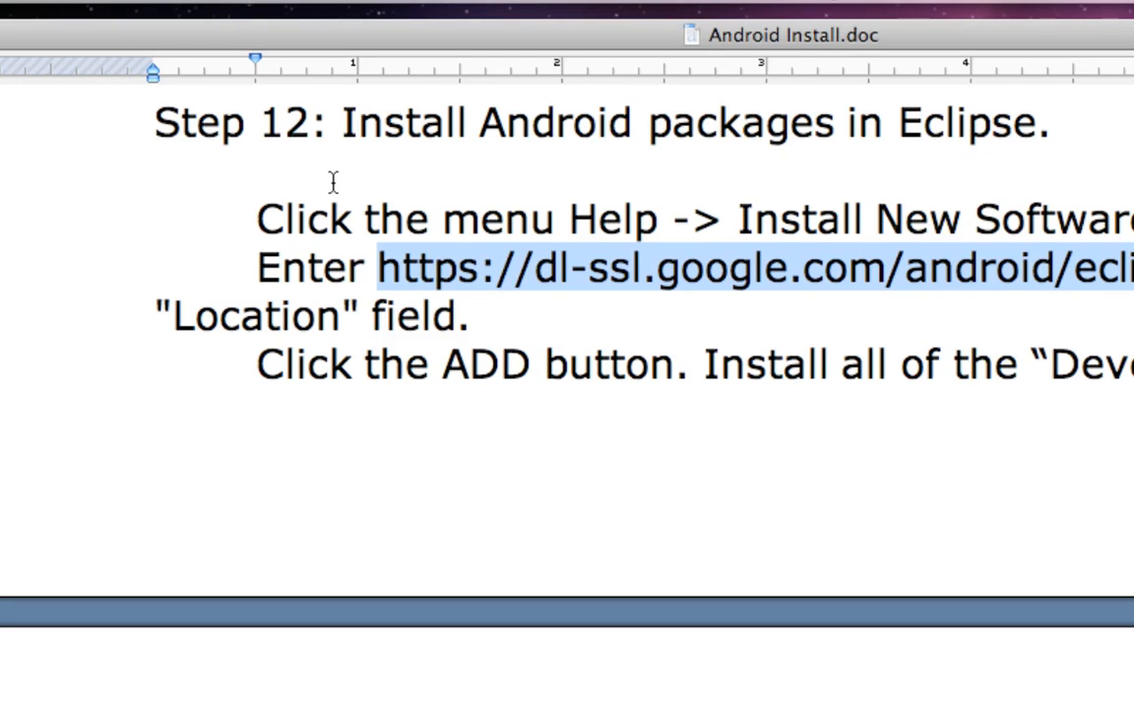